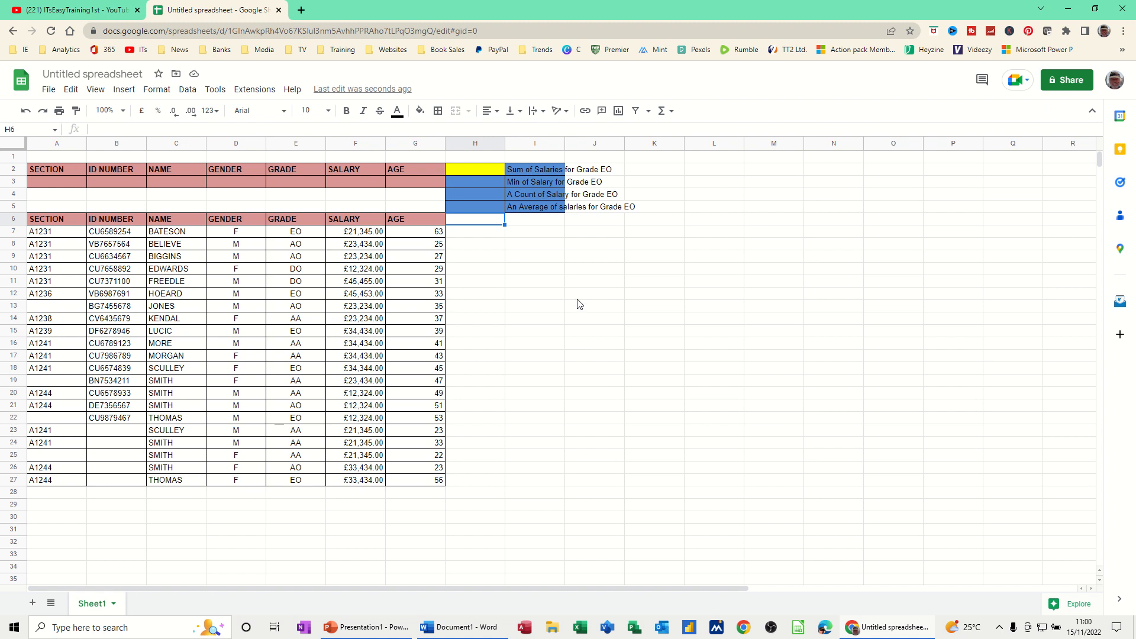
Select the employee table A6:G27 and the criteria block A2:G3 in turn to check their range names.
click(589, 245)
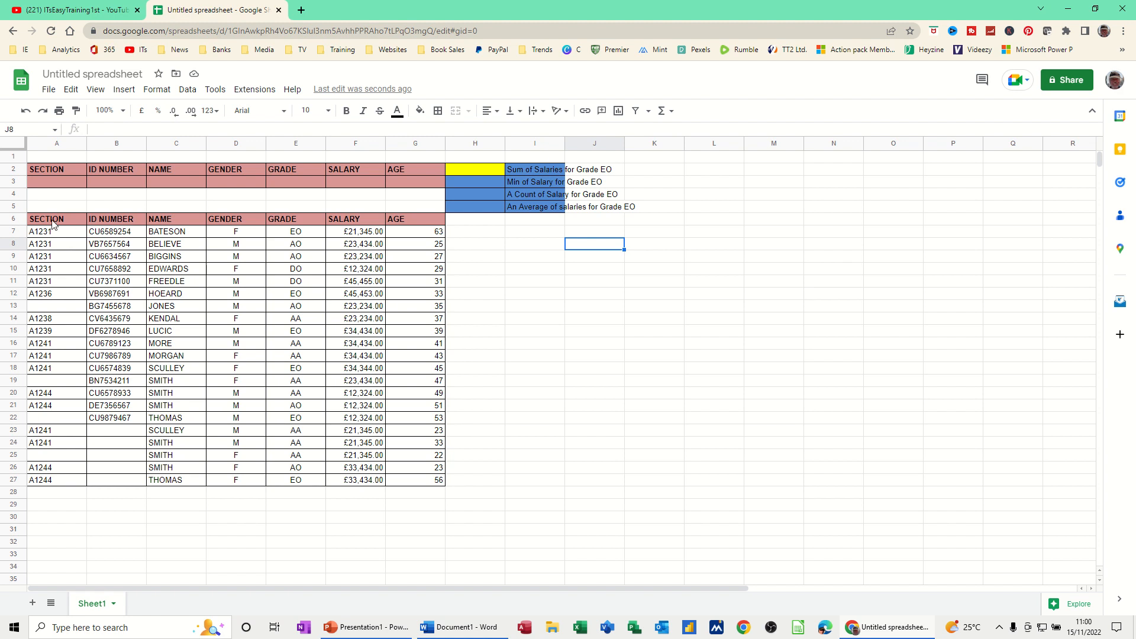
drag(52, 222, 424, 482)
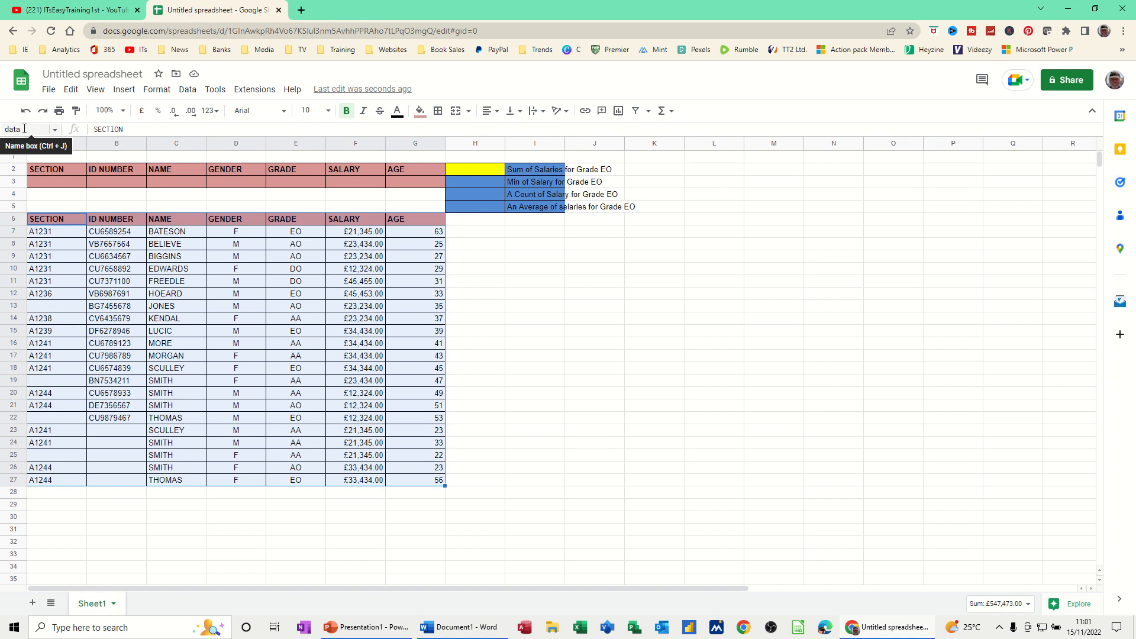
drag(54, 169, 417, 183)
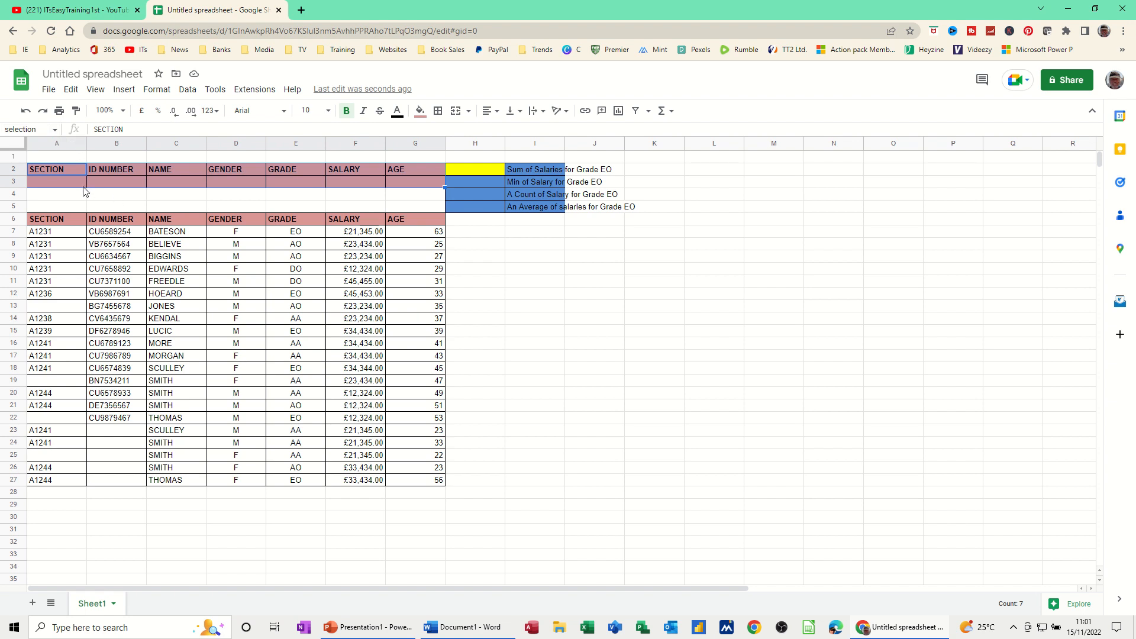
Enter =dsum(data,"salary",selection) in H2 and check it against the sum of the salary cells F7:F27.
click(465, 172)
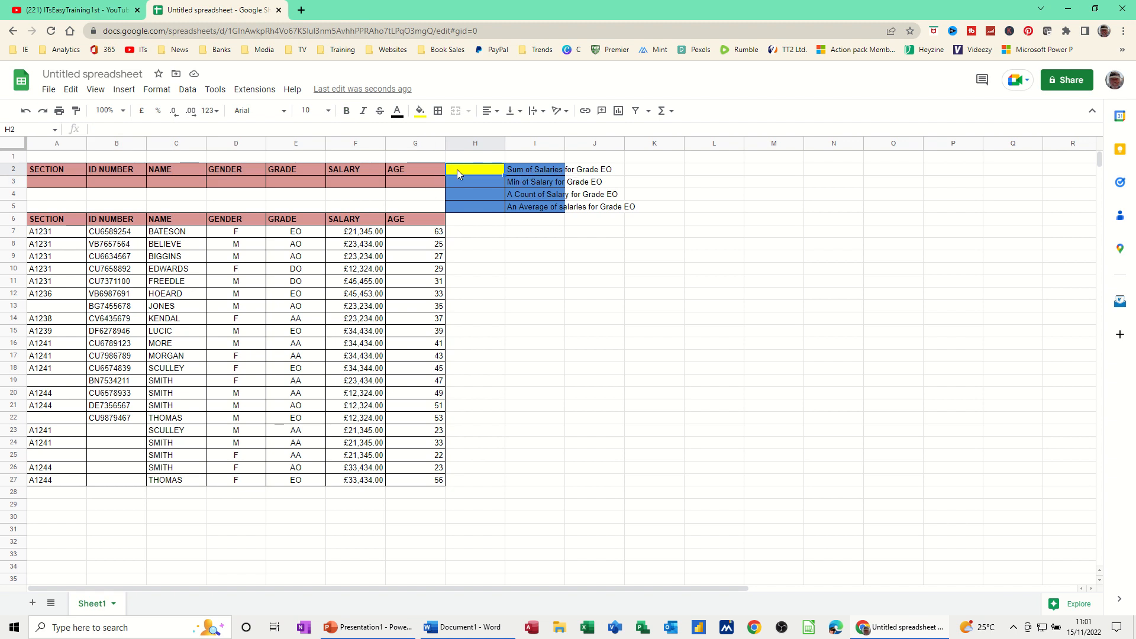
text(=)
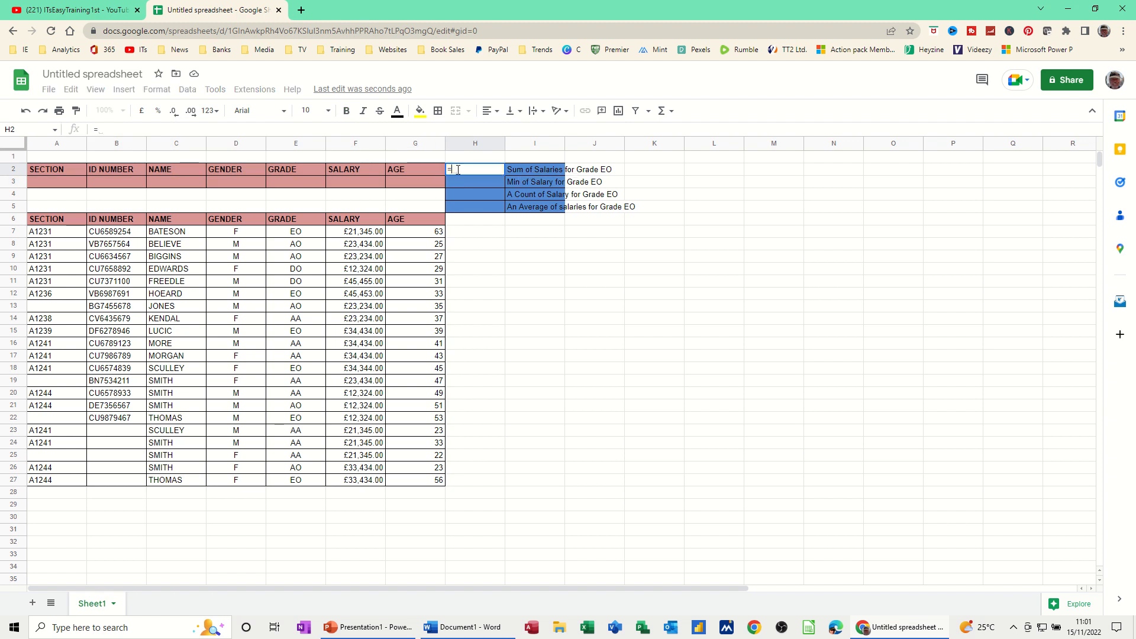
text(dsum()
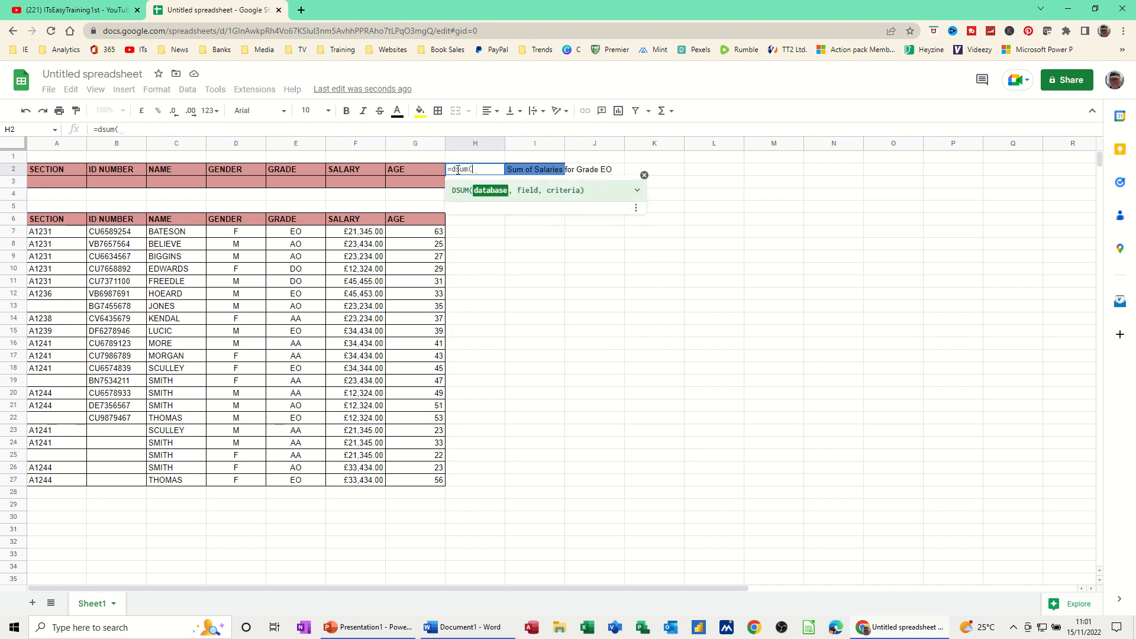
text(data)
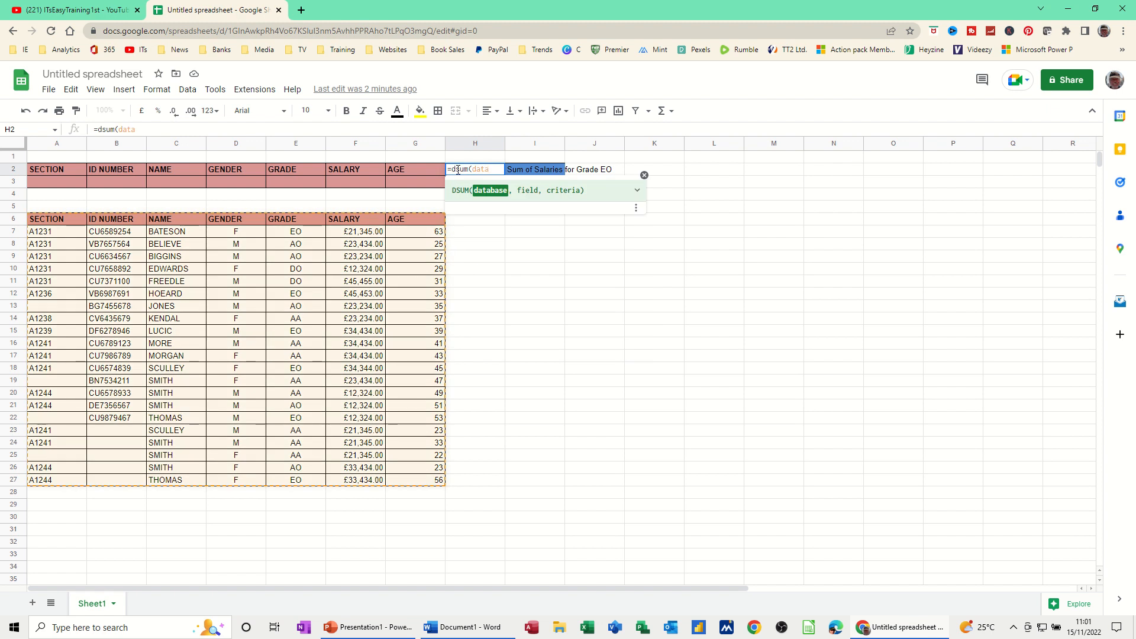
text(,)
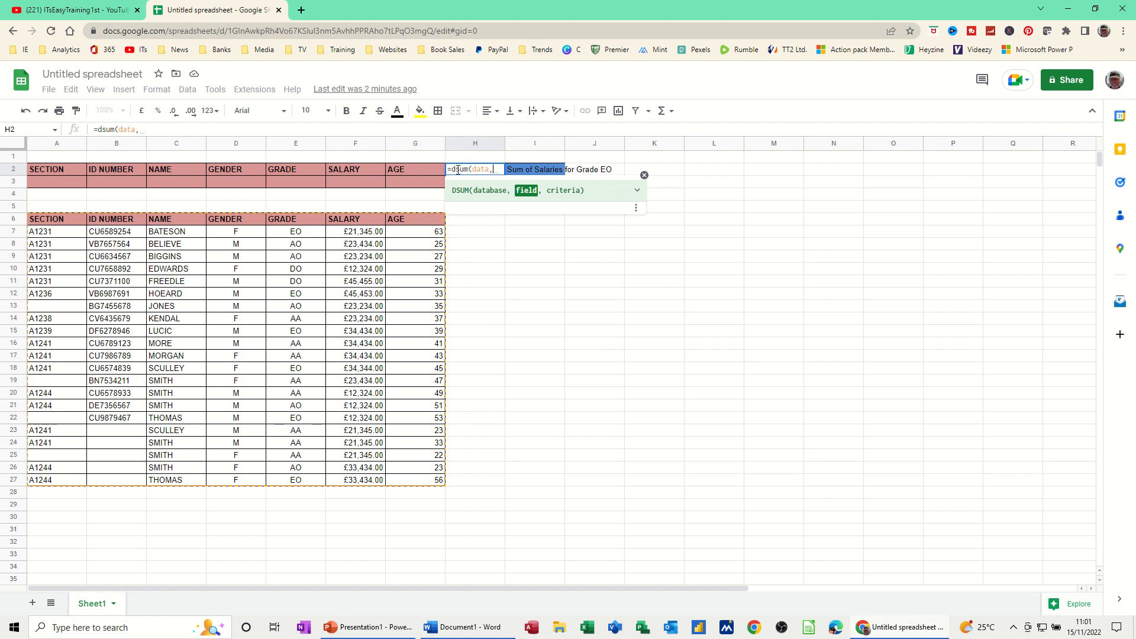
text("salar)
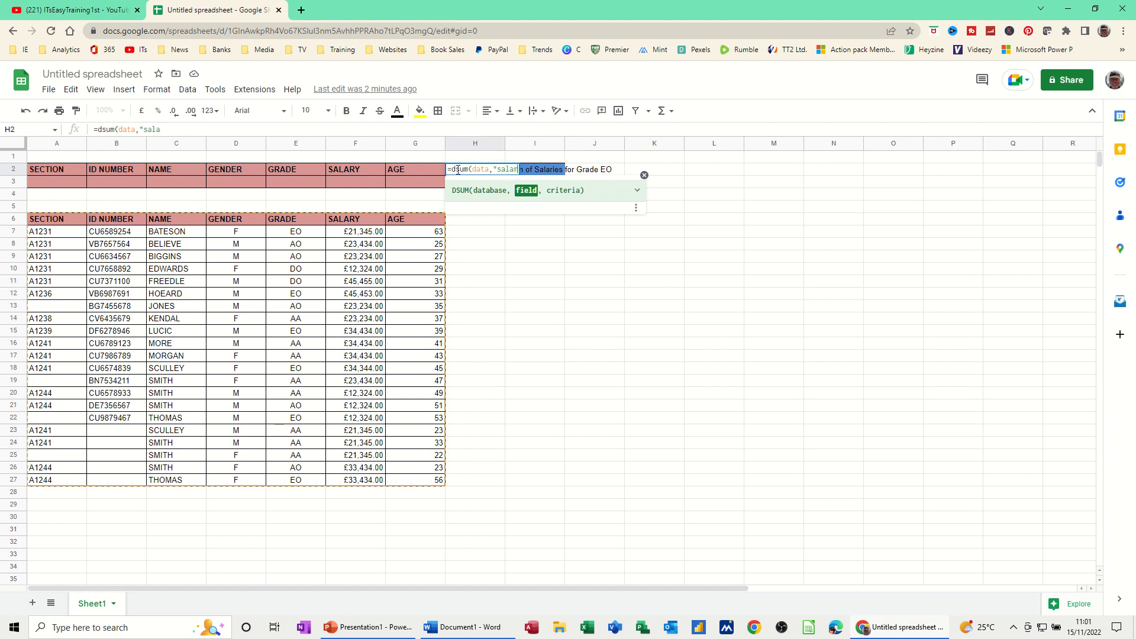
text(y",)
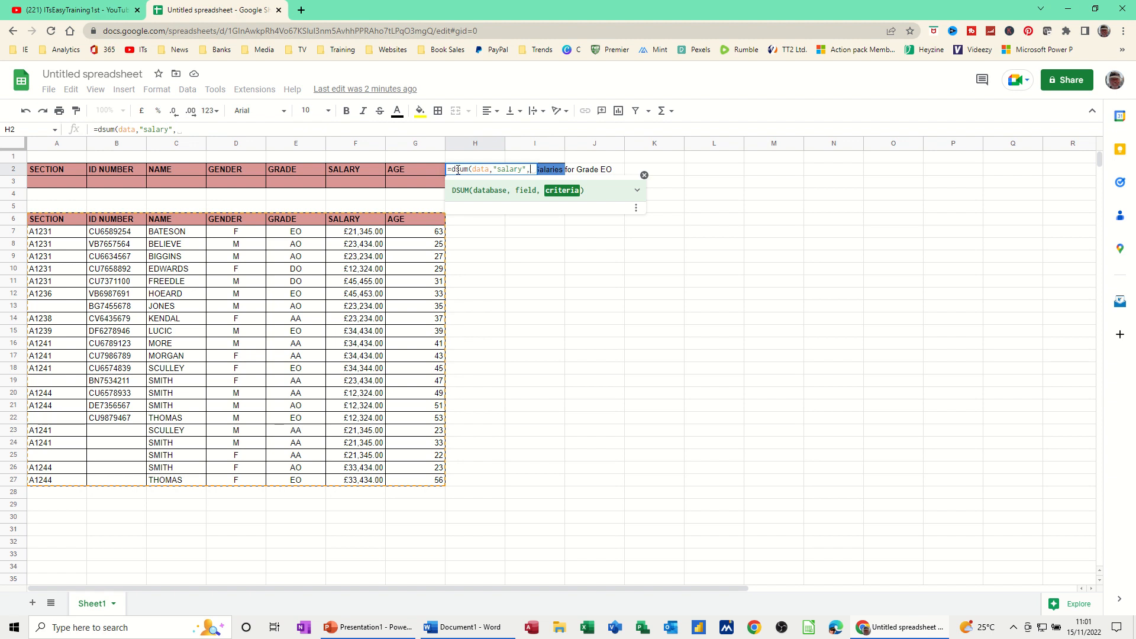
text(seledcti)
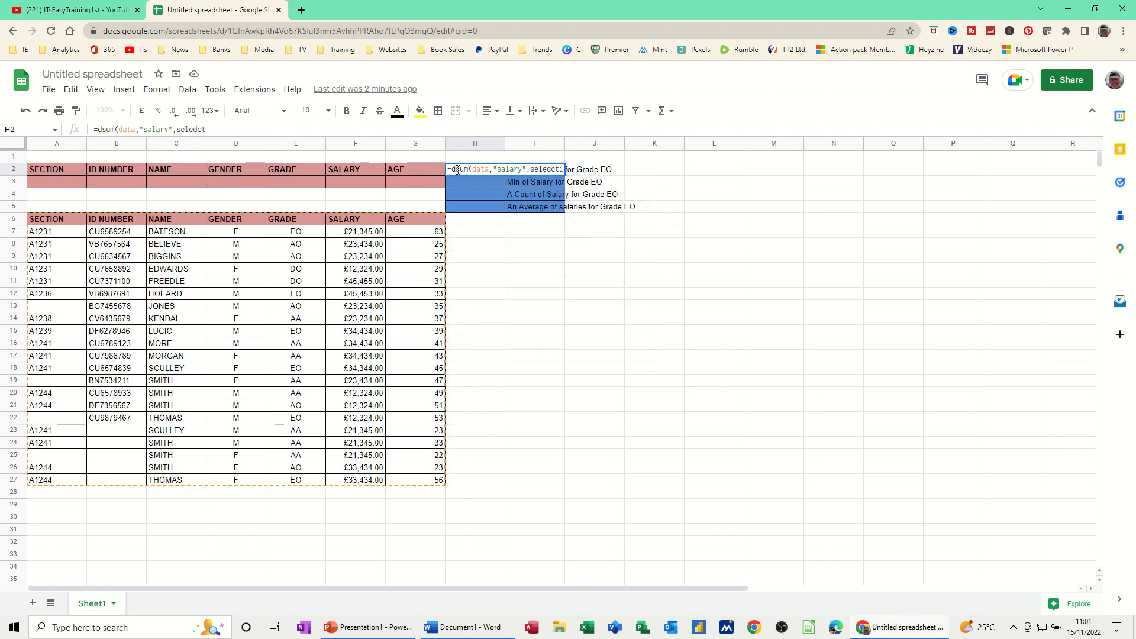
text(on)
key(BackSpace)
key(BackSpace)
key(BackSpace)
key(BackSpace)
key(BackSpace)
key(BackSpace)
text(ction)
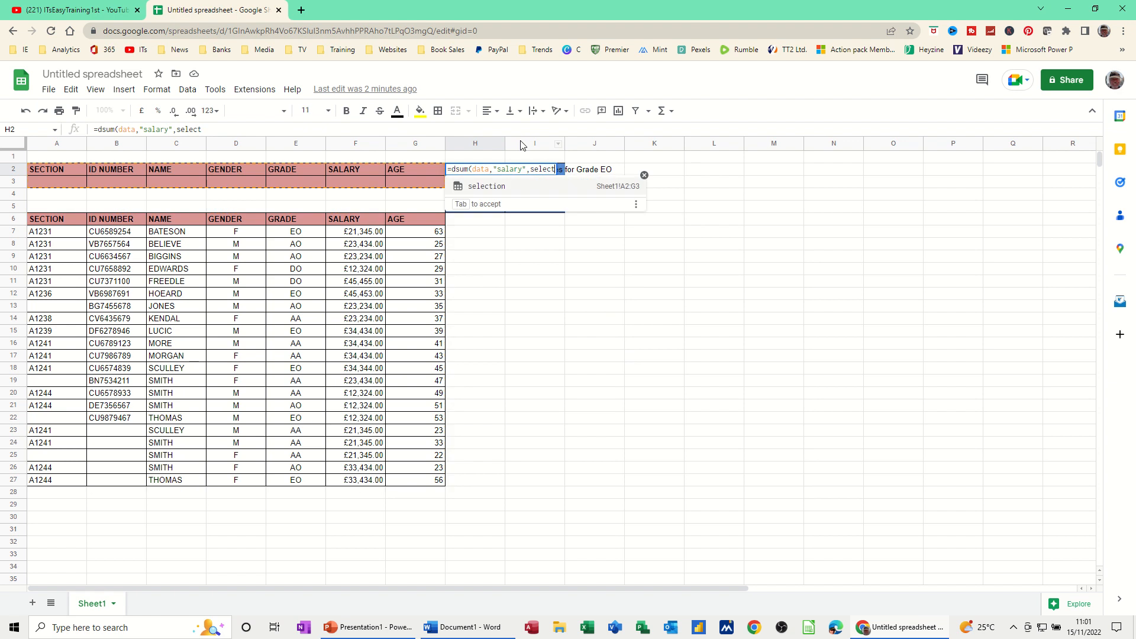
text())
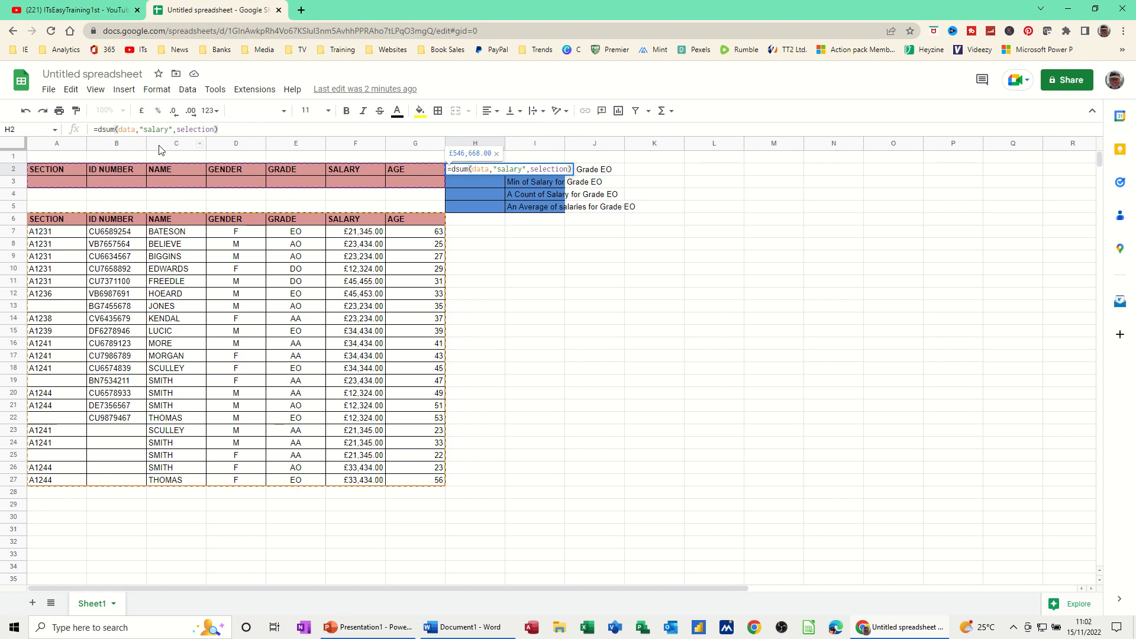
key(Return)
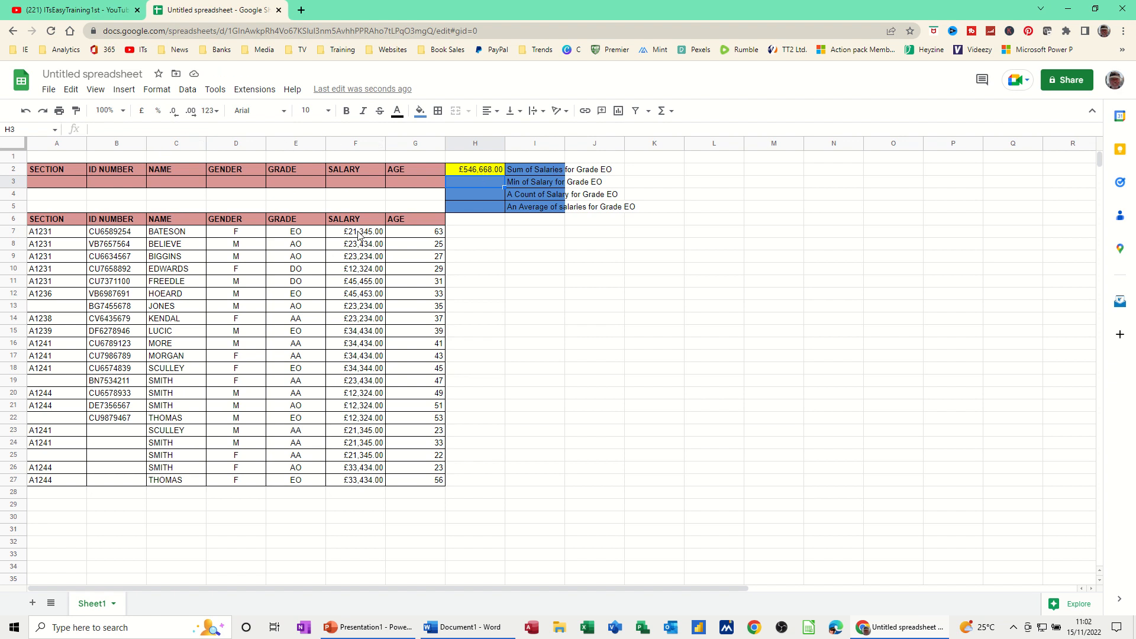
drag(358, 233, 363, 483)
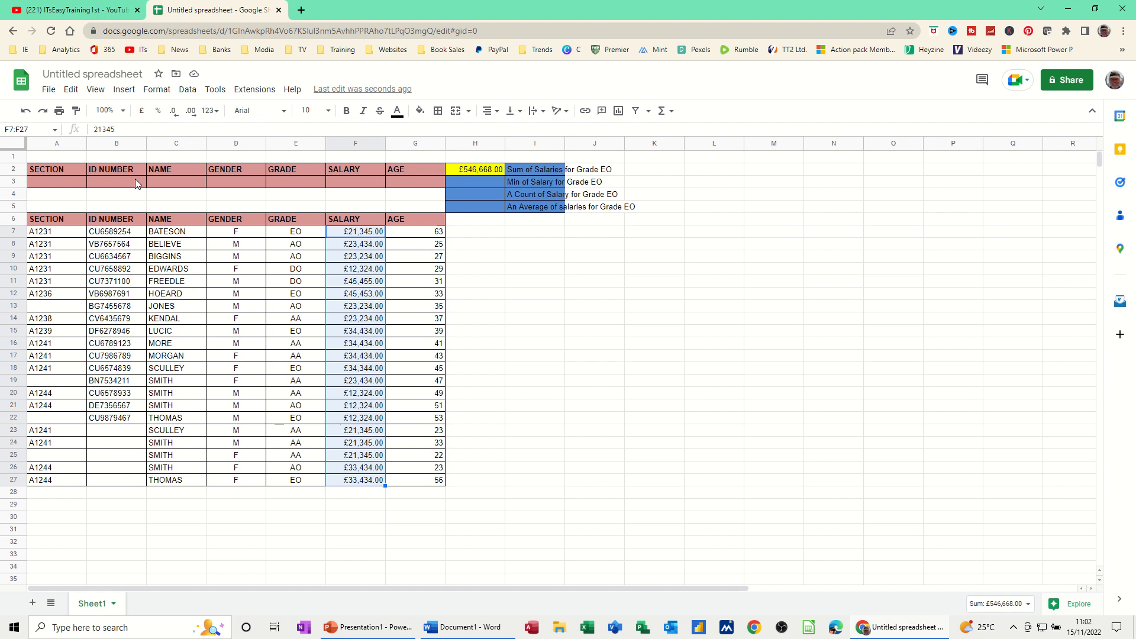
Enter f under GENDER and eo under GRADE in row 3 of the criteria block.
click(229, 186)
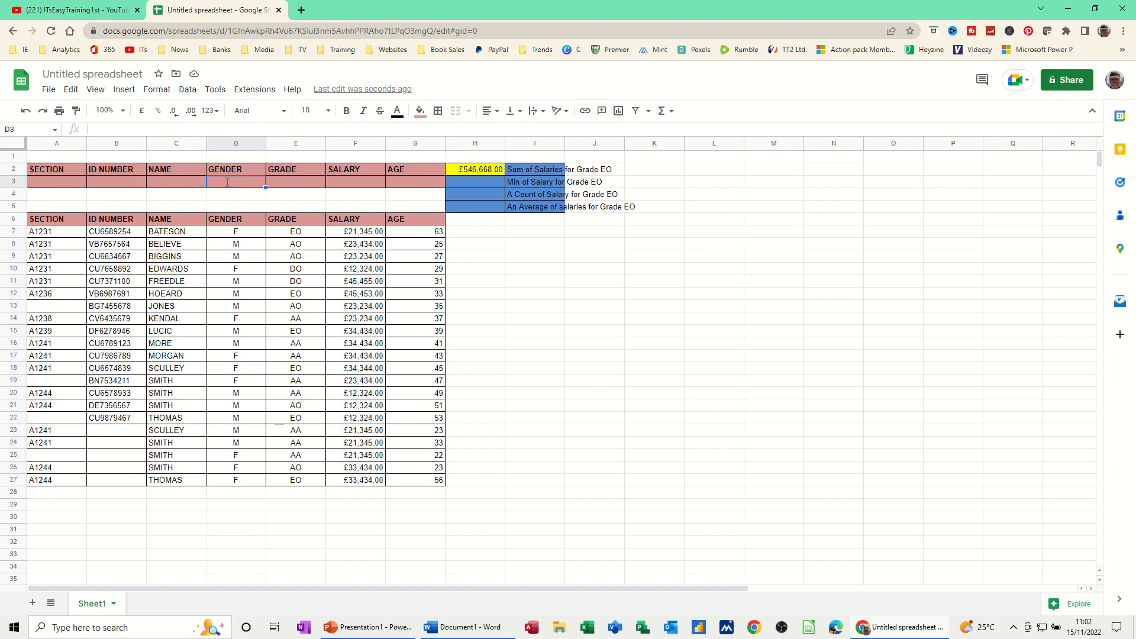
text(f)
click(304, 239)
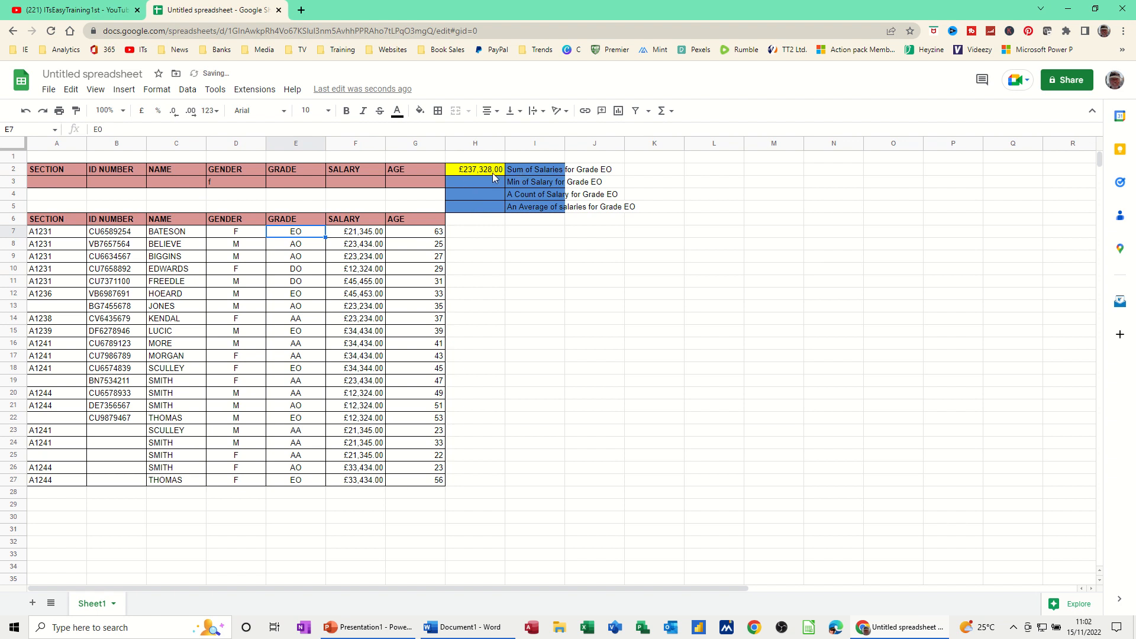
click(302, 189)
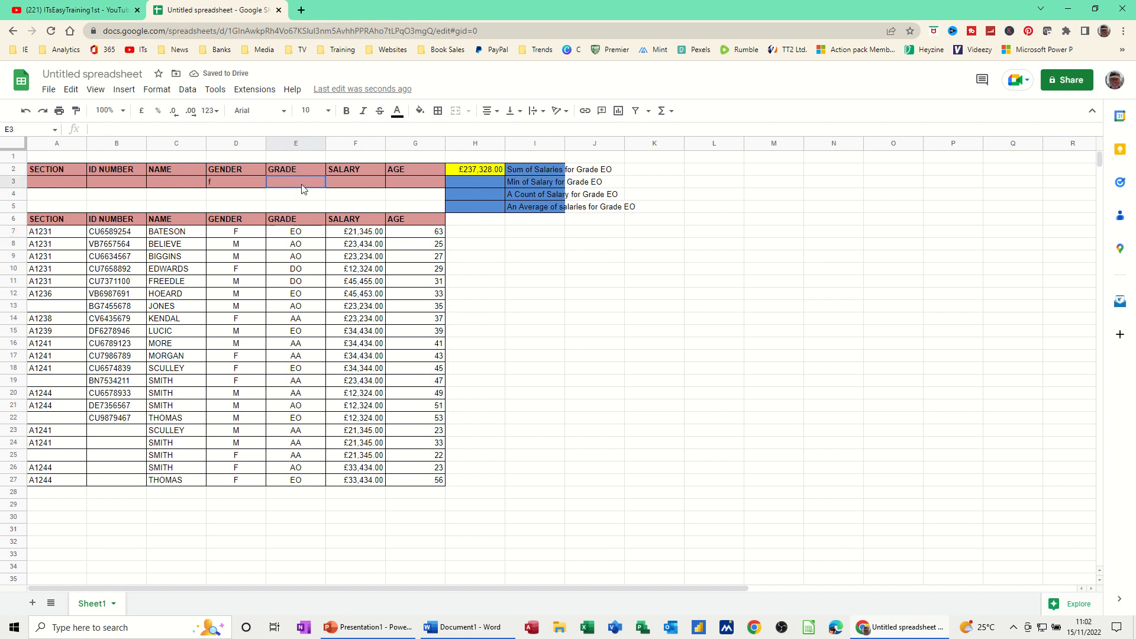
text(eo)
click(350, 183)
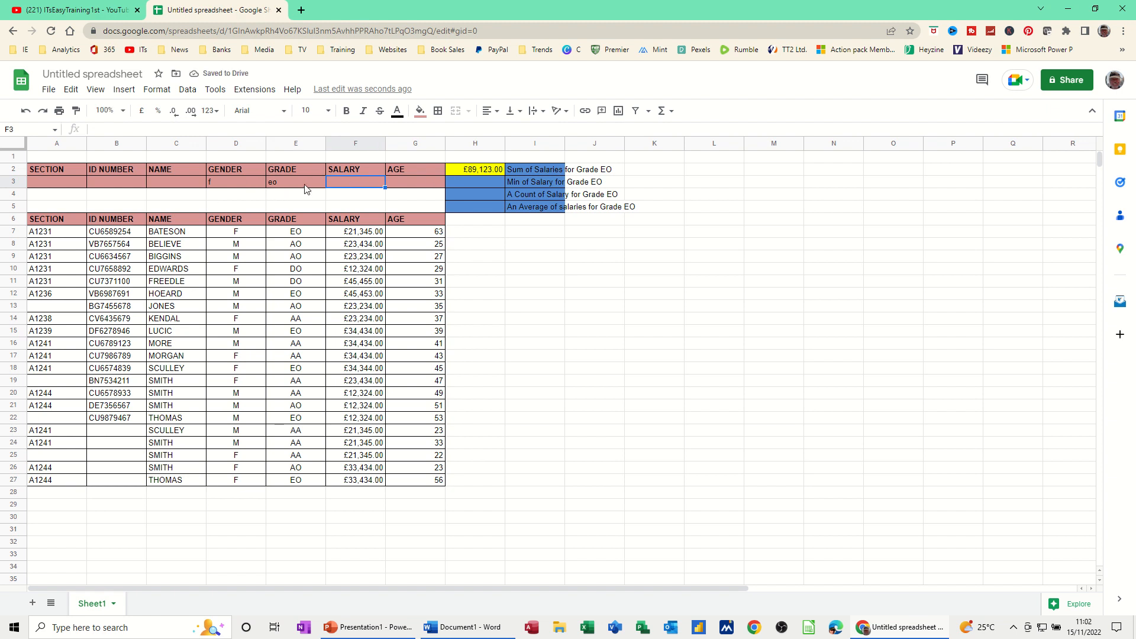
Clear the GRADE and GENDER criteria from row 3.
click(282, 184)
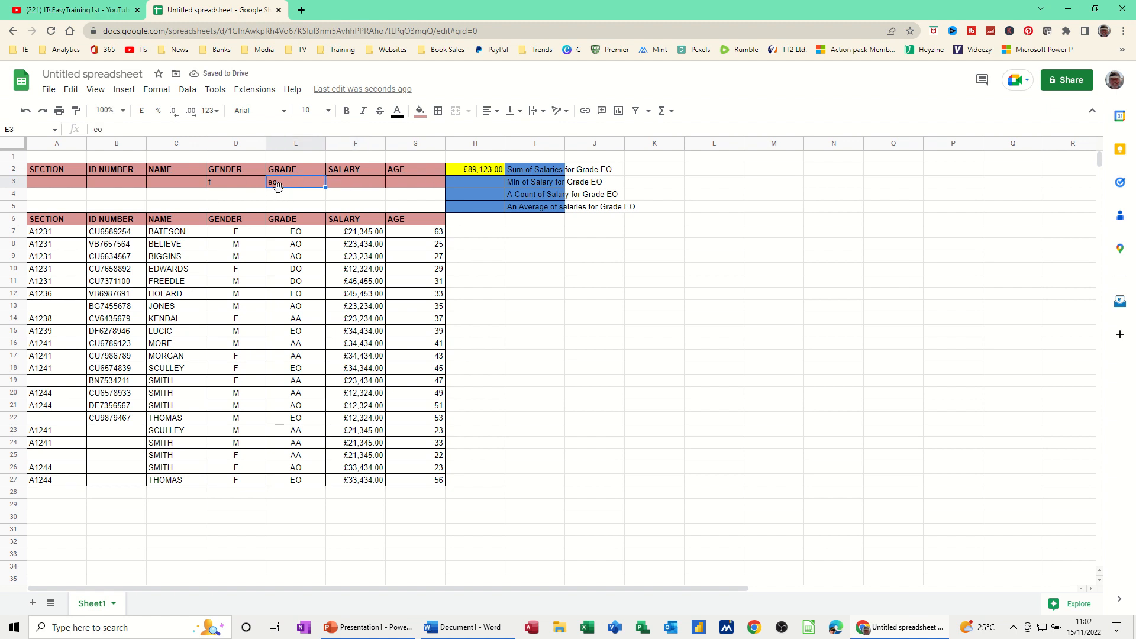
key(Delete)
click(232, 186)
key(Delete)
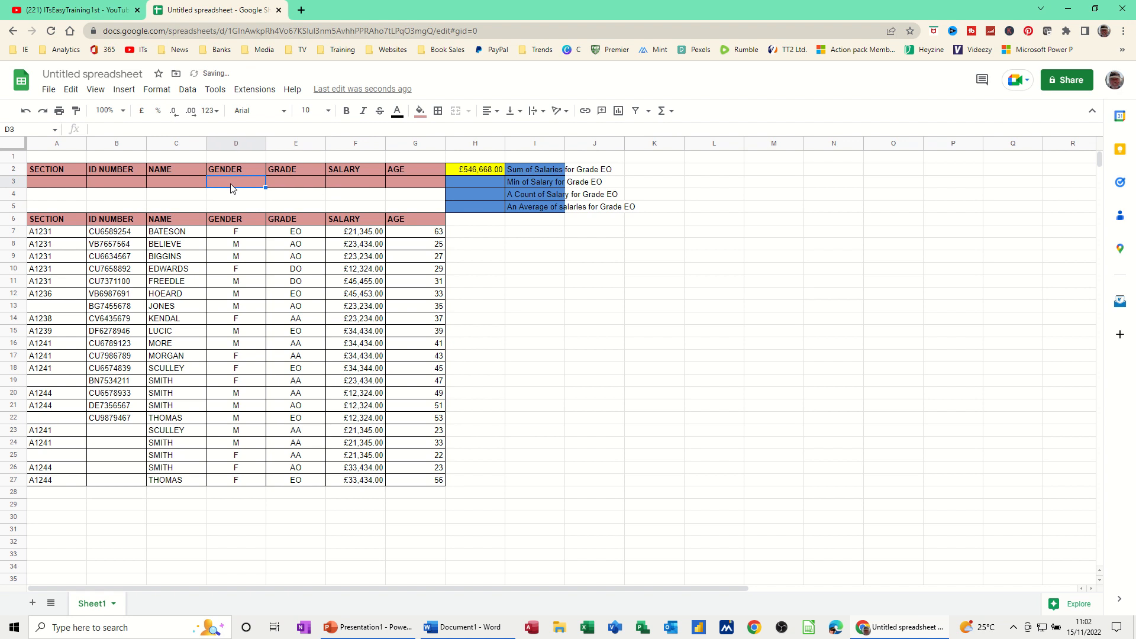
Enter =dmin(data,"salary",selection) in H3 for the minimum salary.
click(469, 182)
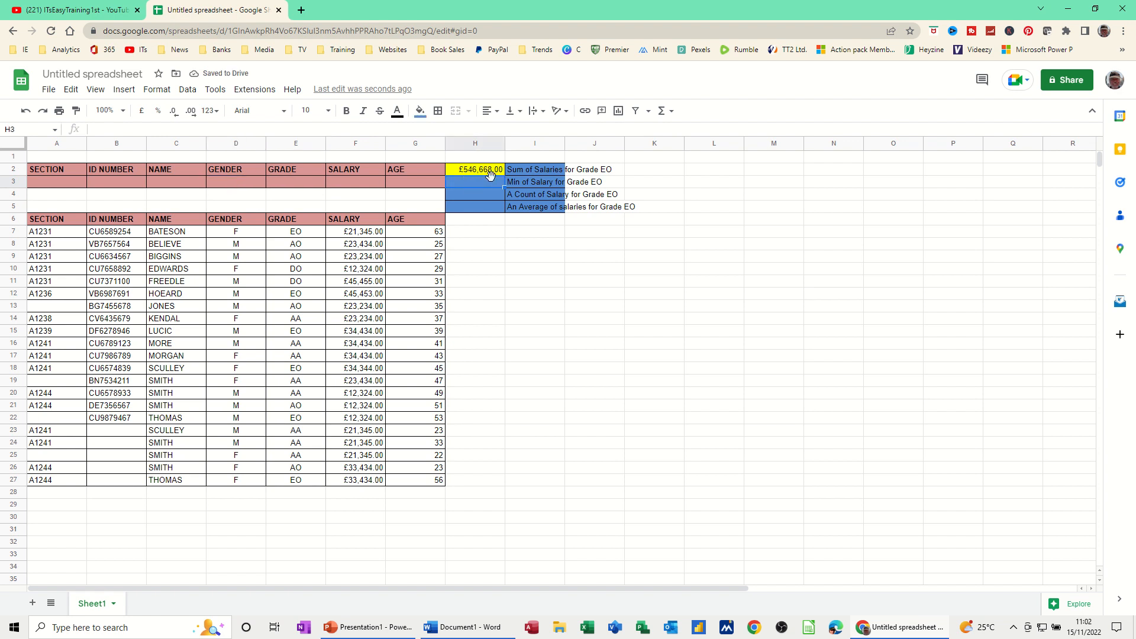
text(=)
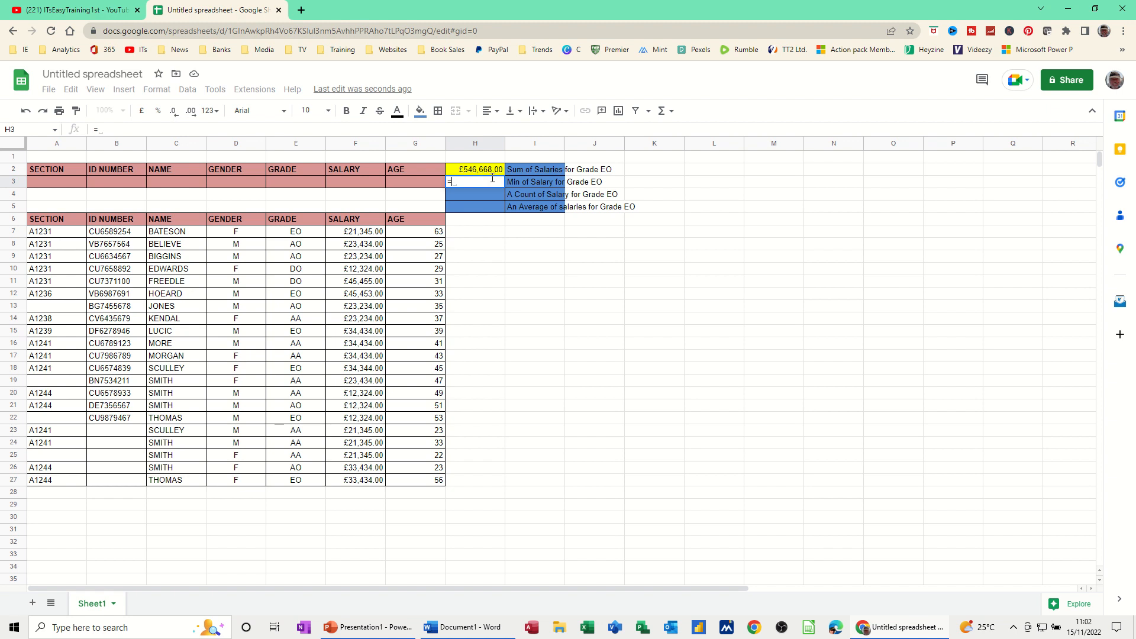
text(dmin()
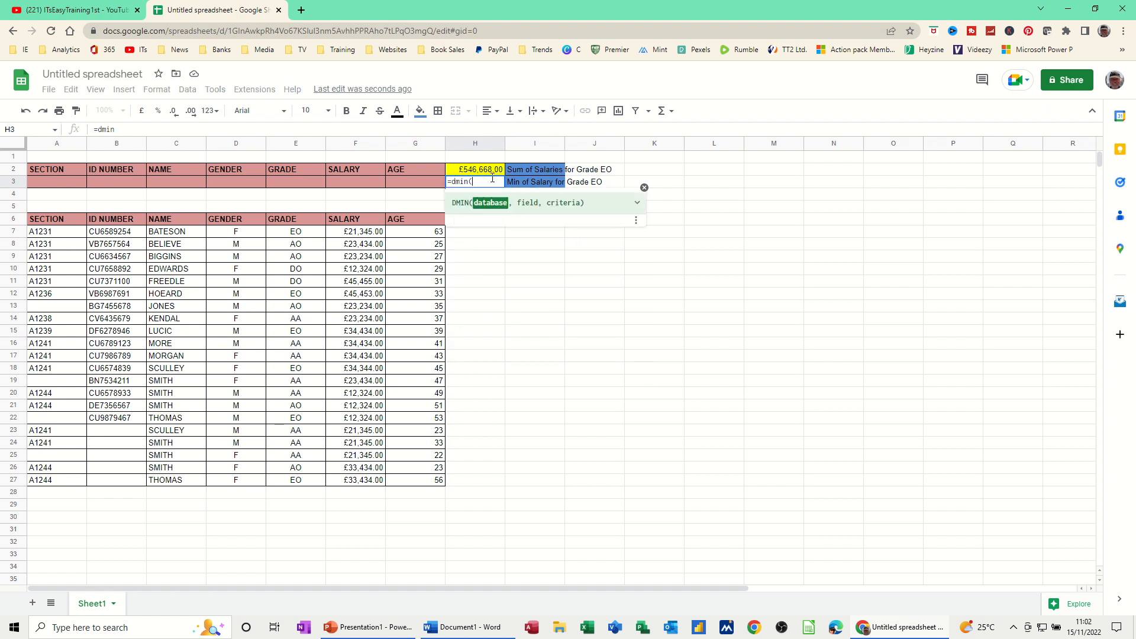
text(data)
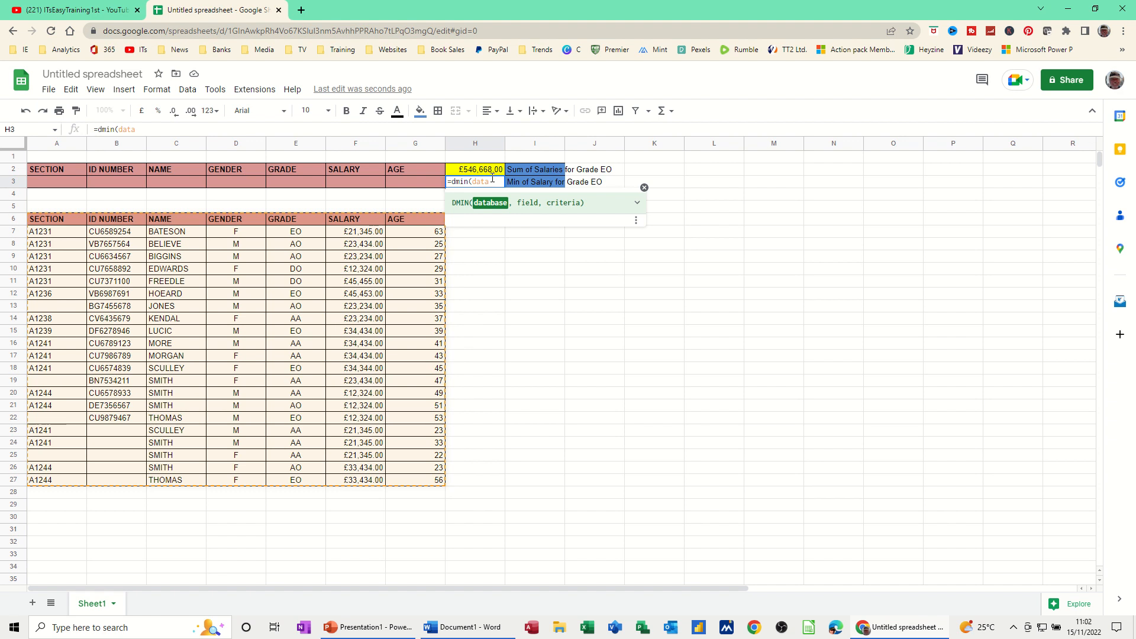
text(,)
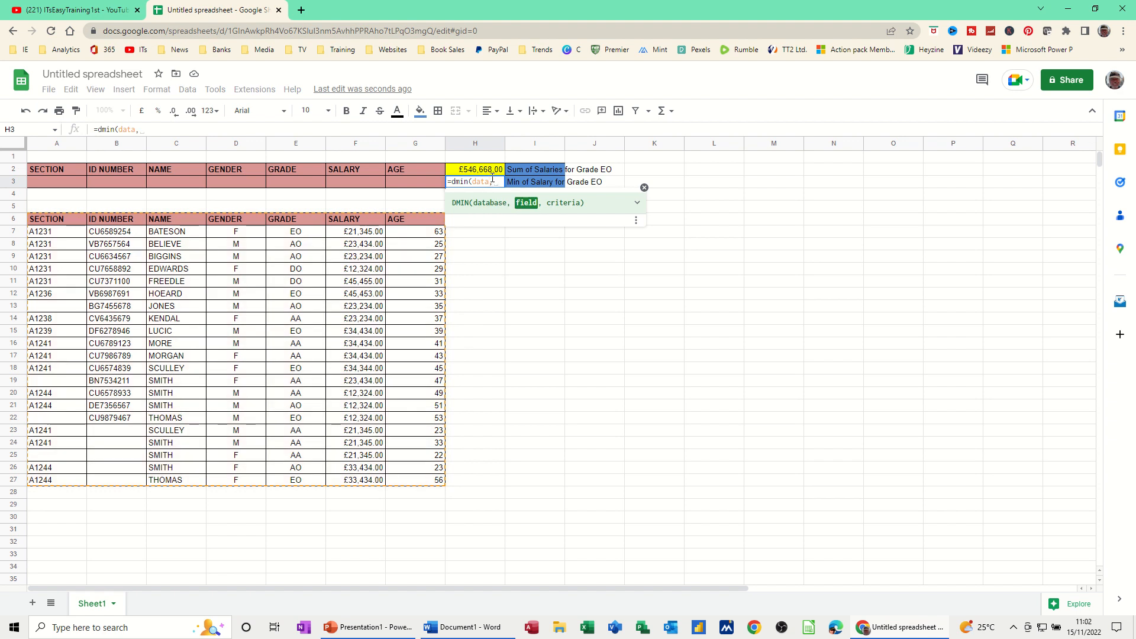
text("salary)
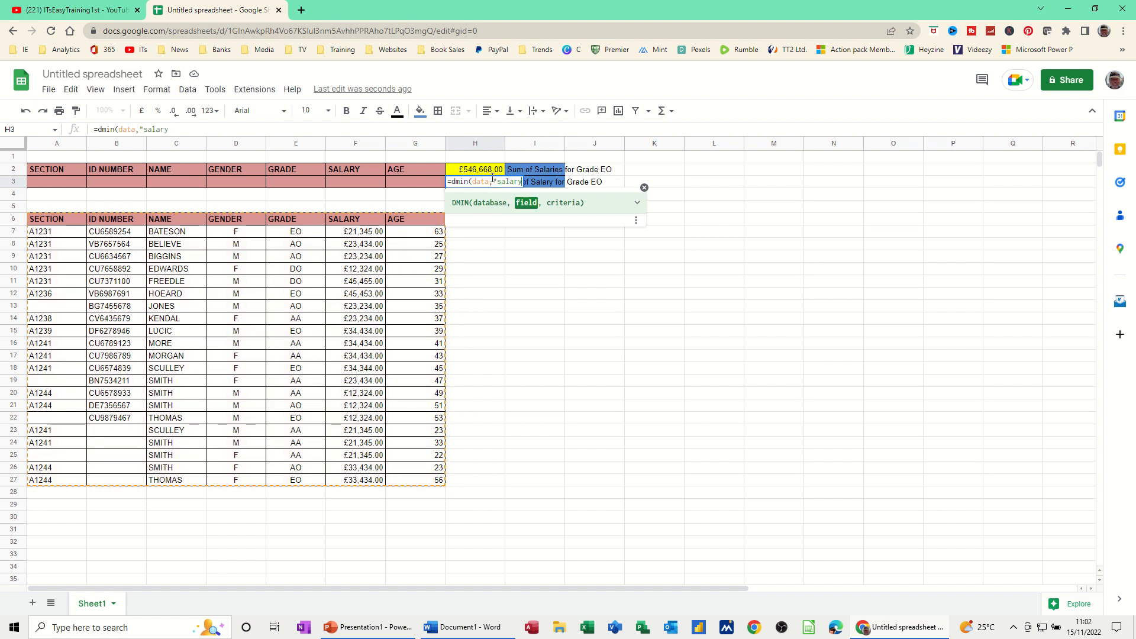
text(")
text(,select)
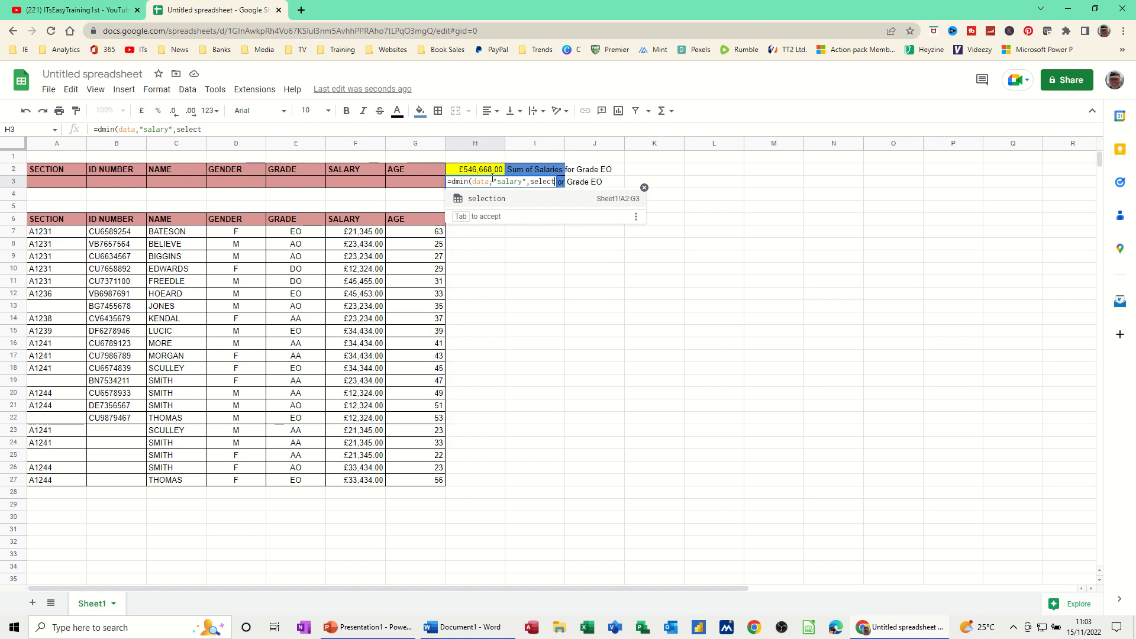
key(Tab)
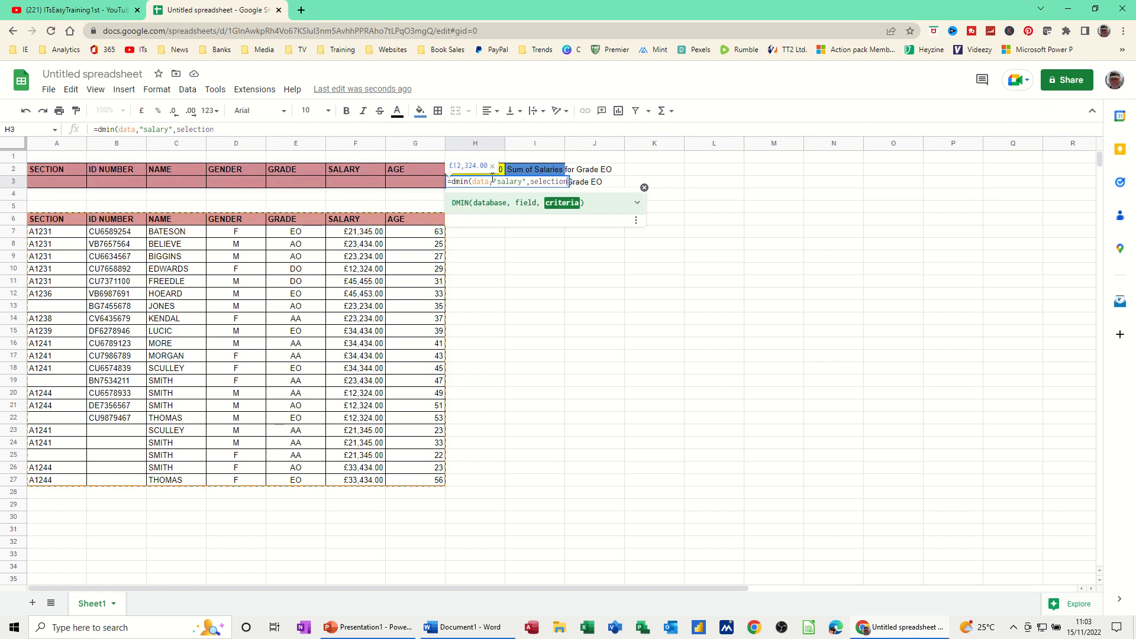
text())
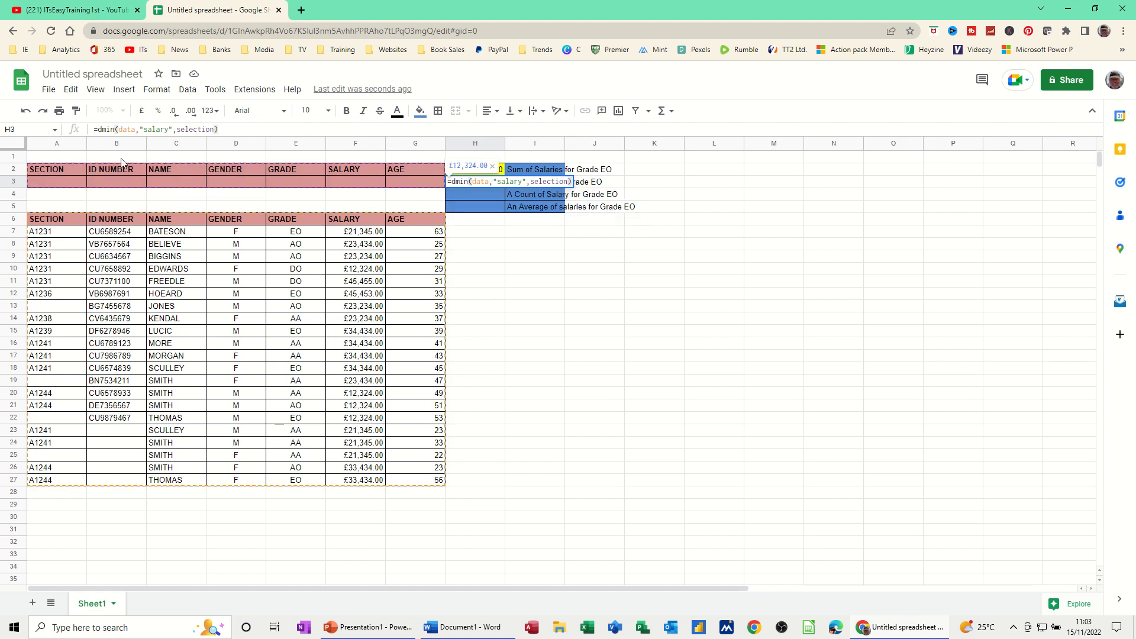
key(Return)
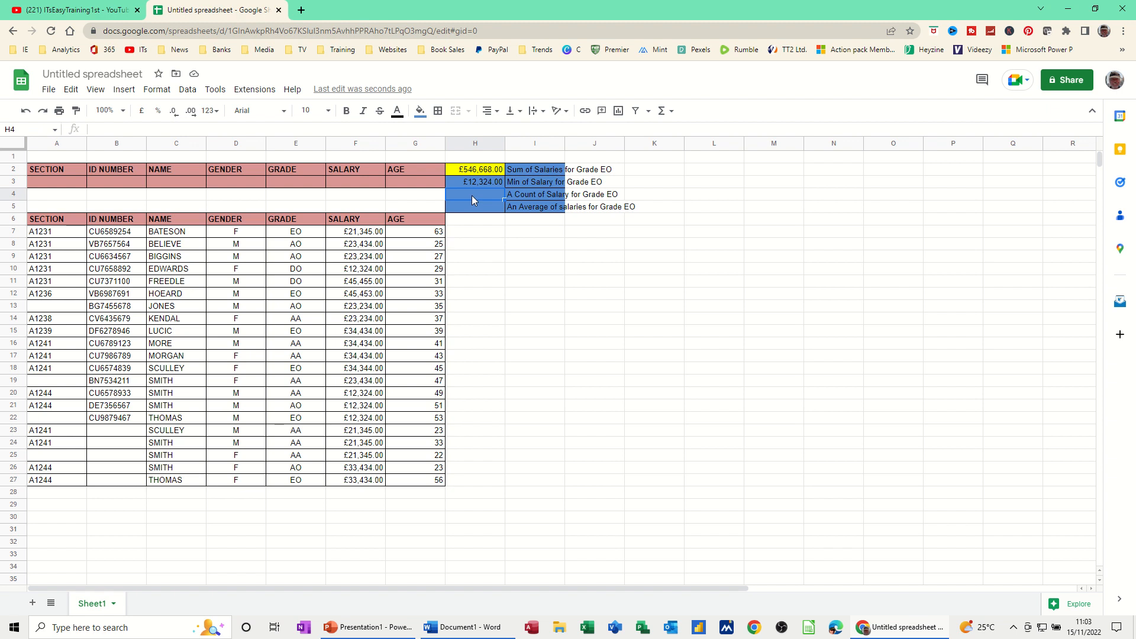
Enter =dcount(data,"salary",selection) in H4 to count the salaries matching the criteria.
text(=)
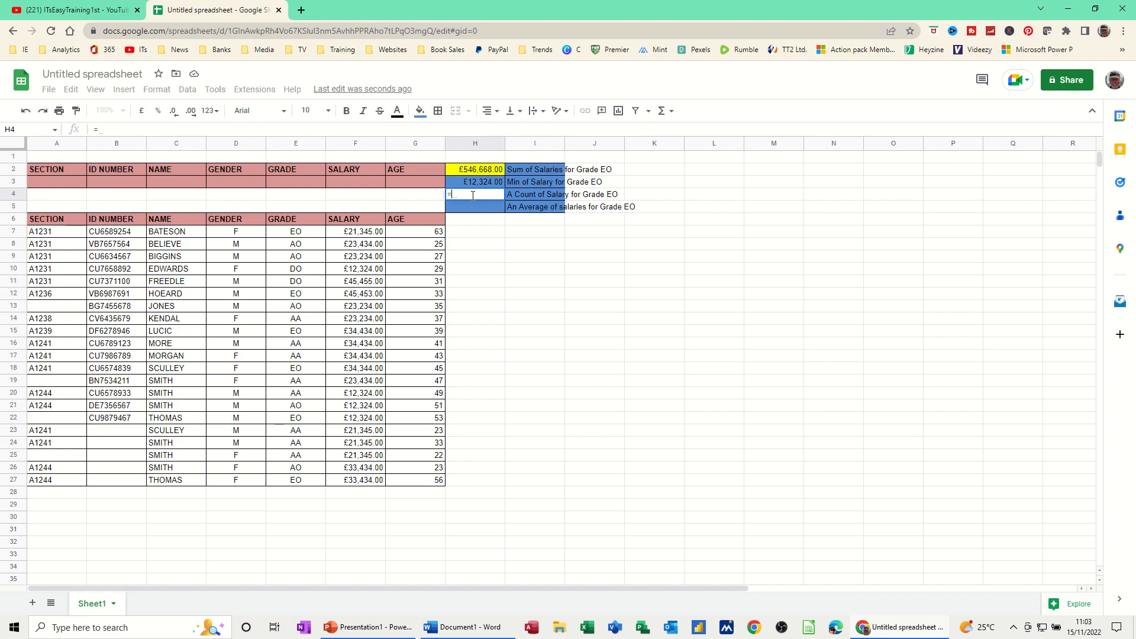
text(dcount)
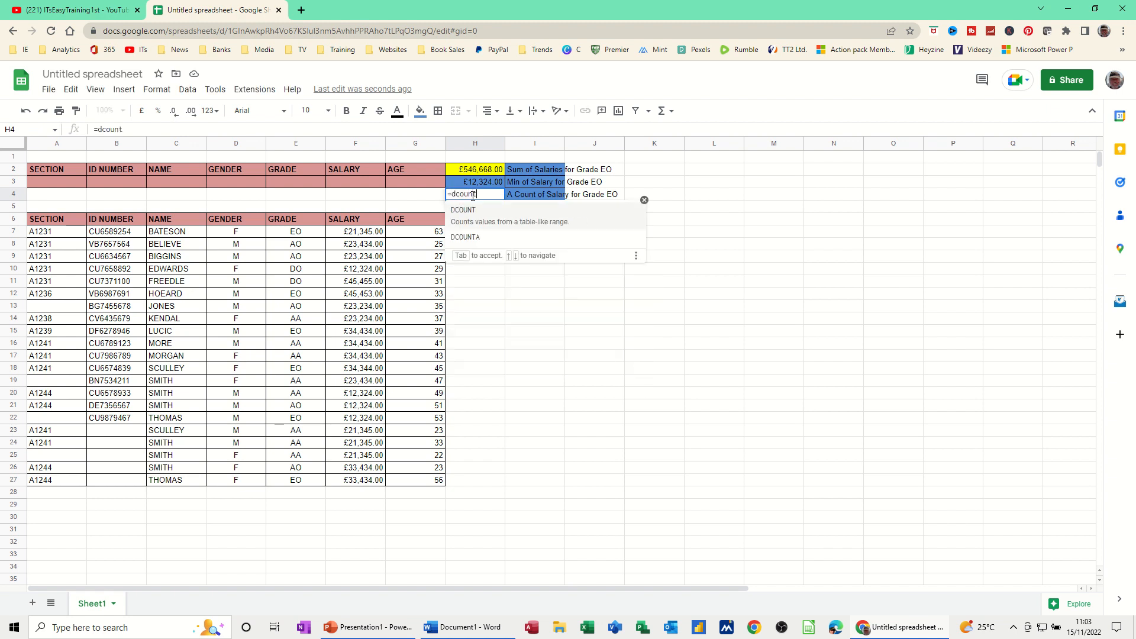
text((data)
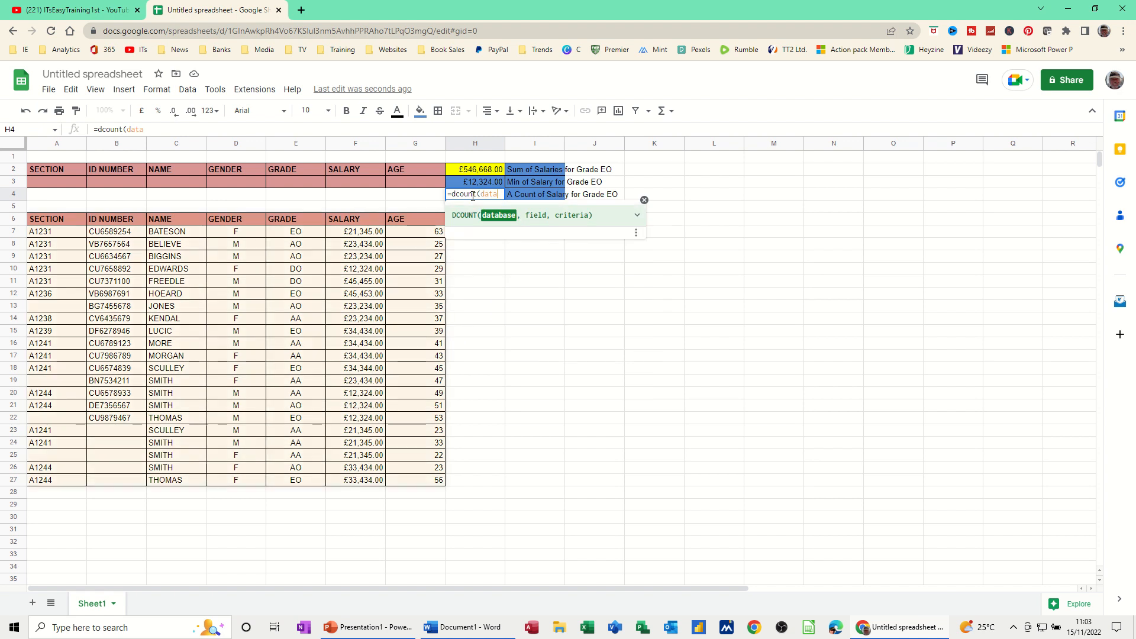
text(,)
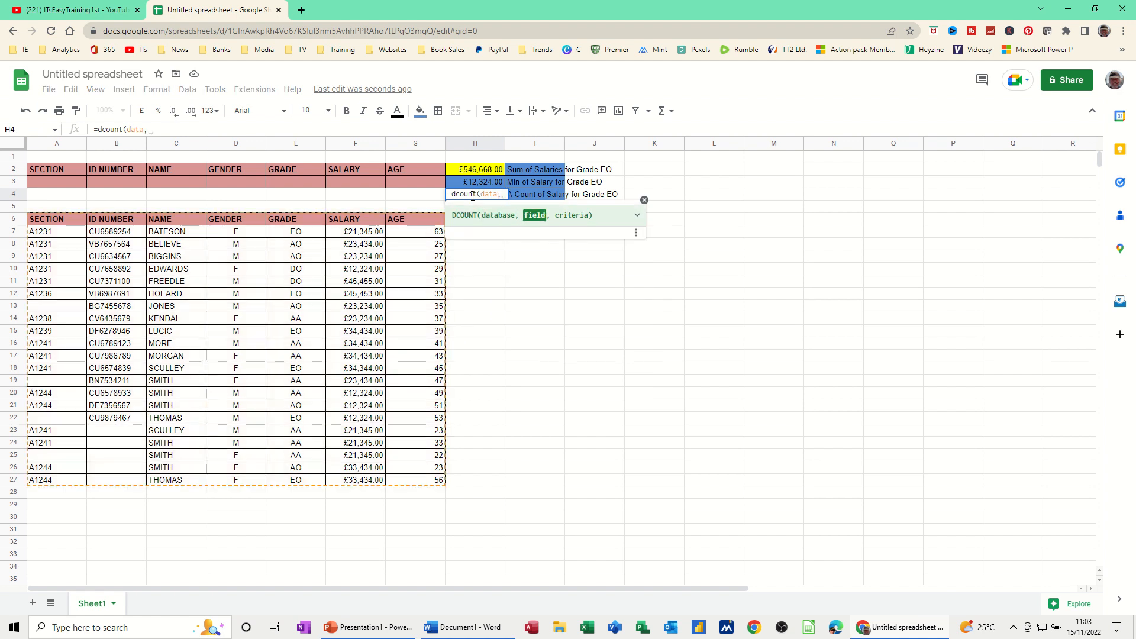
text("saa)
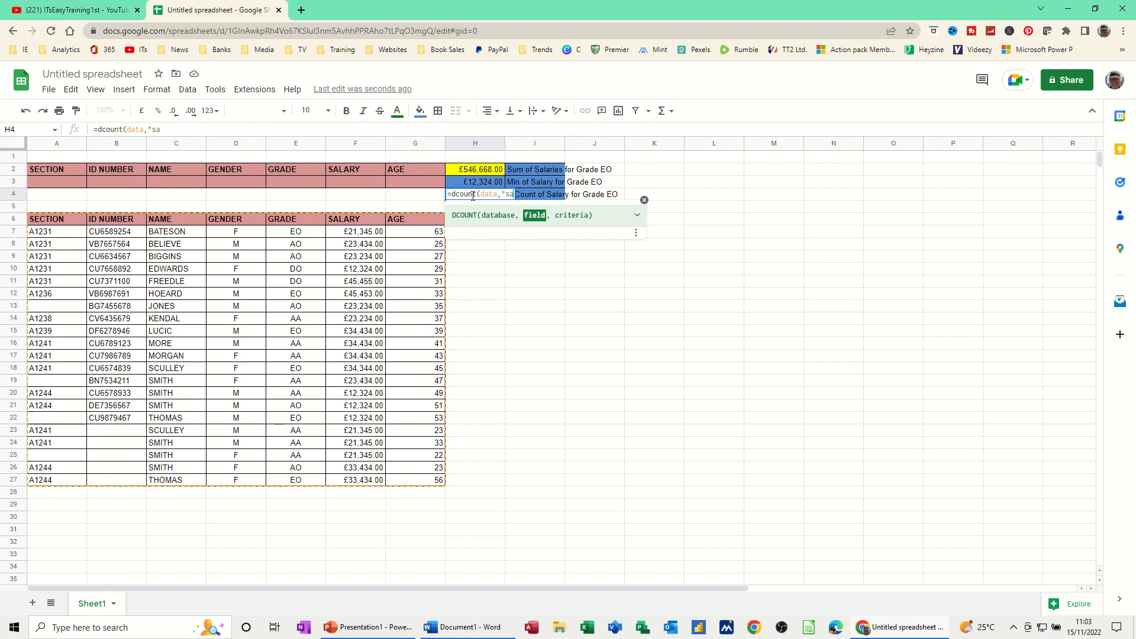
key(BackSpace)
text(lary",sele)
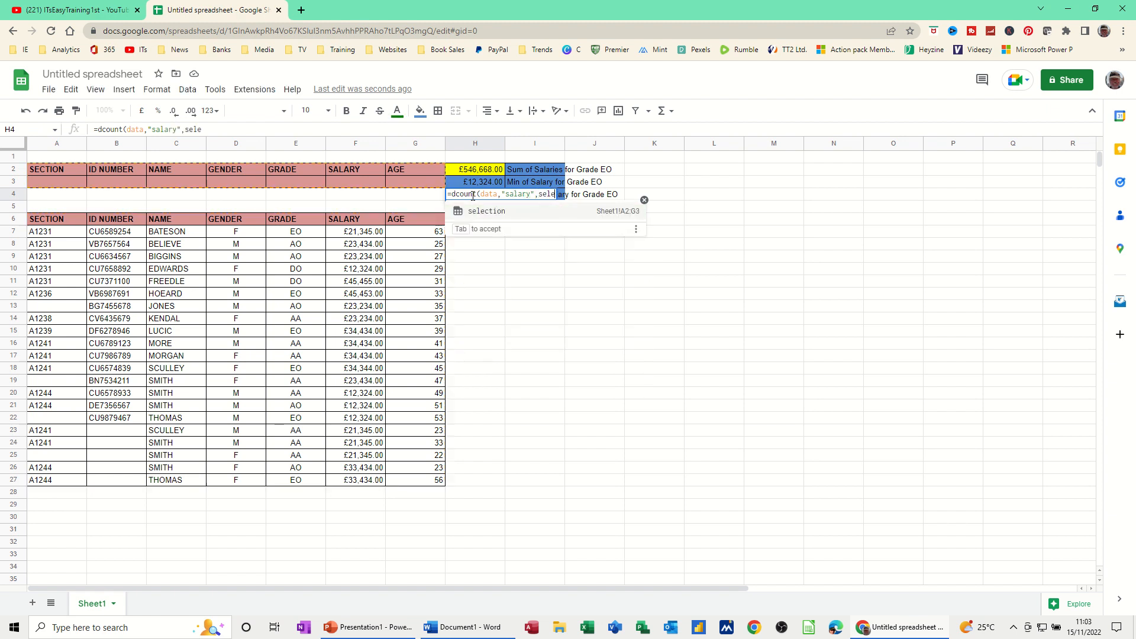
text(ction)
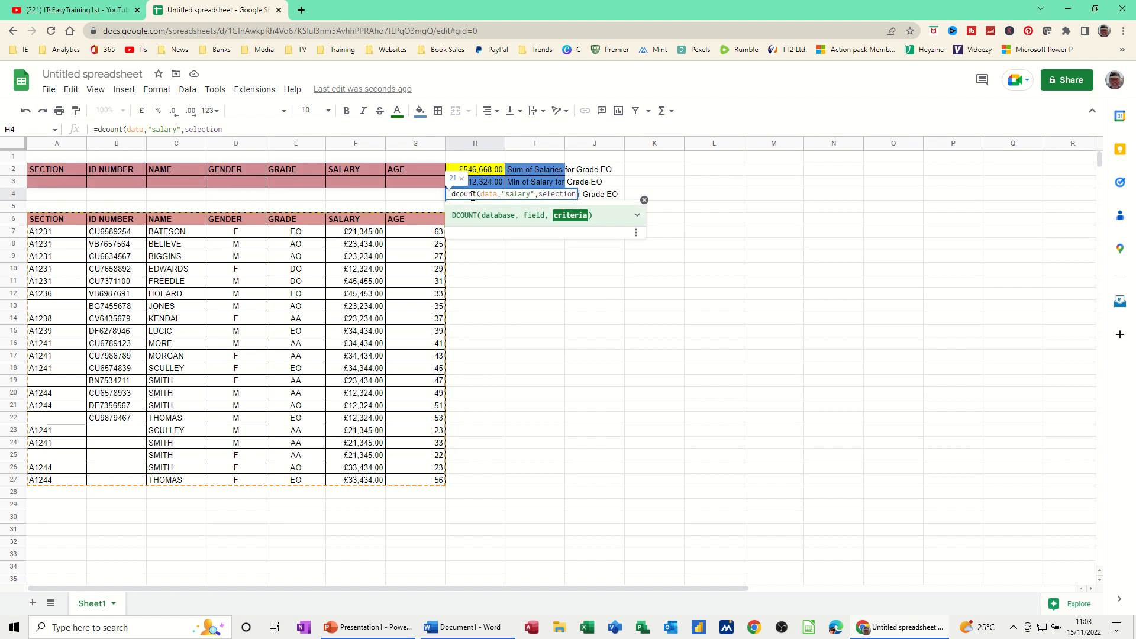
text())
key(Return)
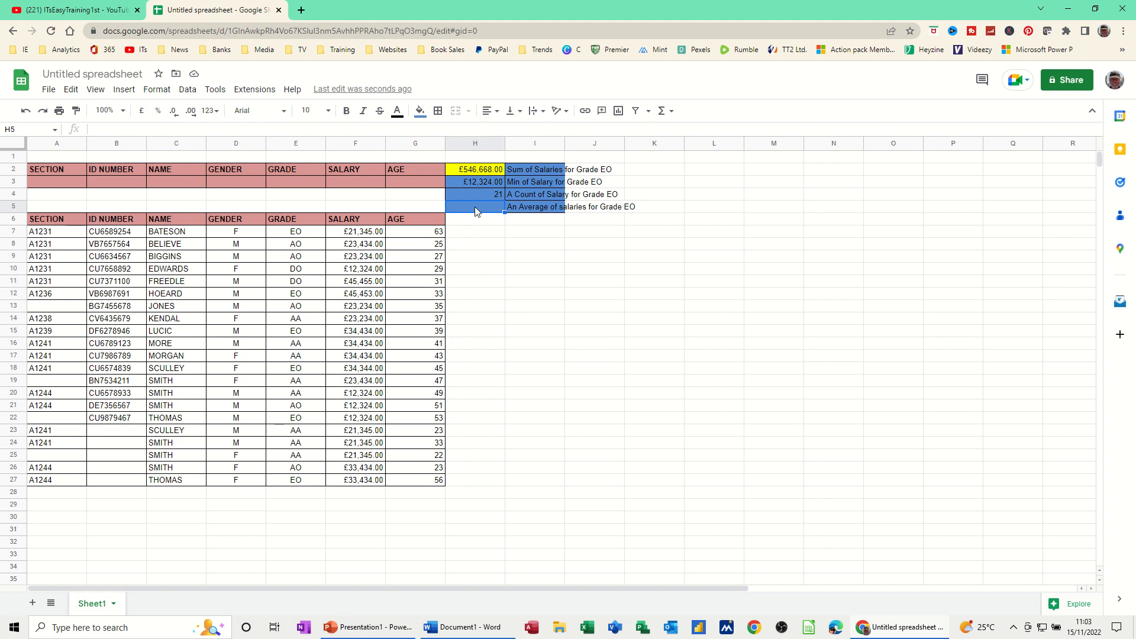
Enter =daverage(data,"salary",selection) in H5 for the average salary.
text(daverage()
click(95, 131)
text(=)
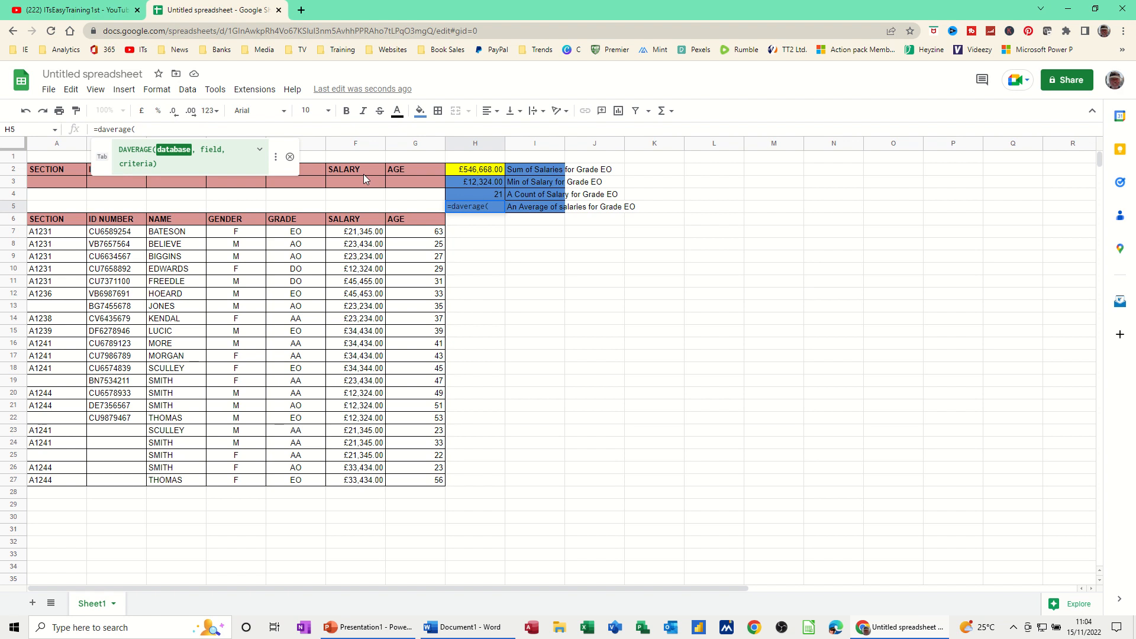
text(data)
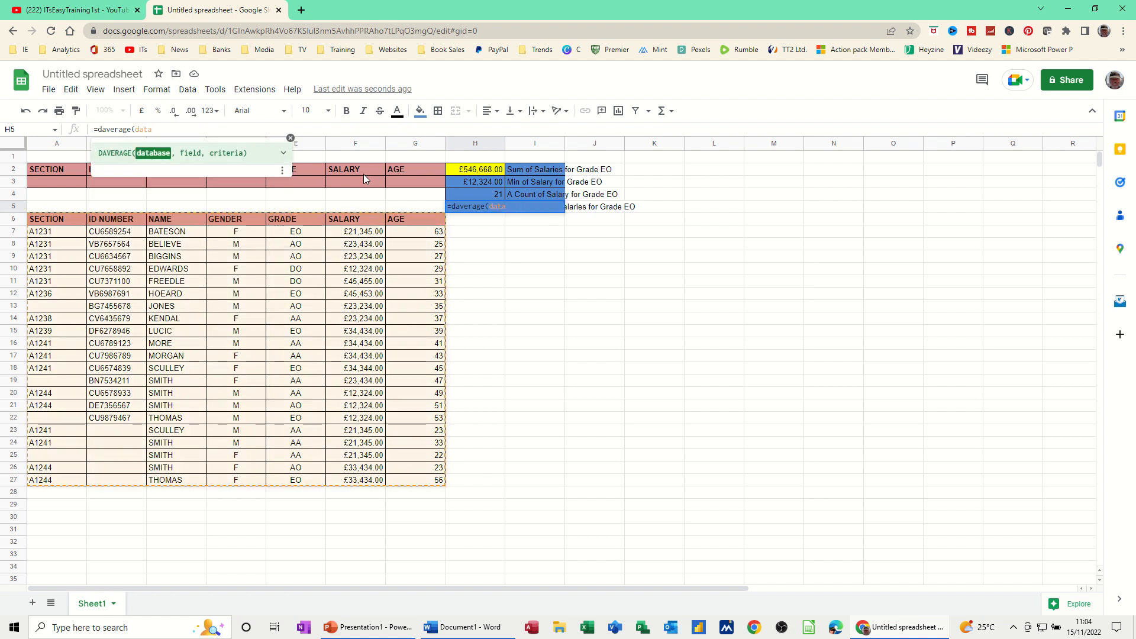
text(,"sala)
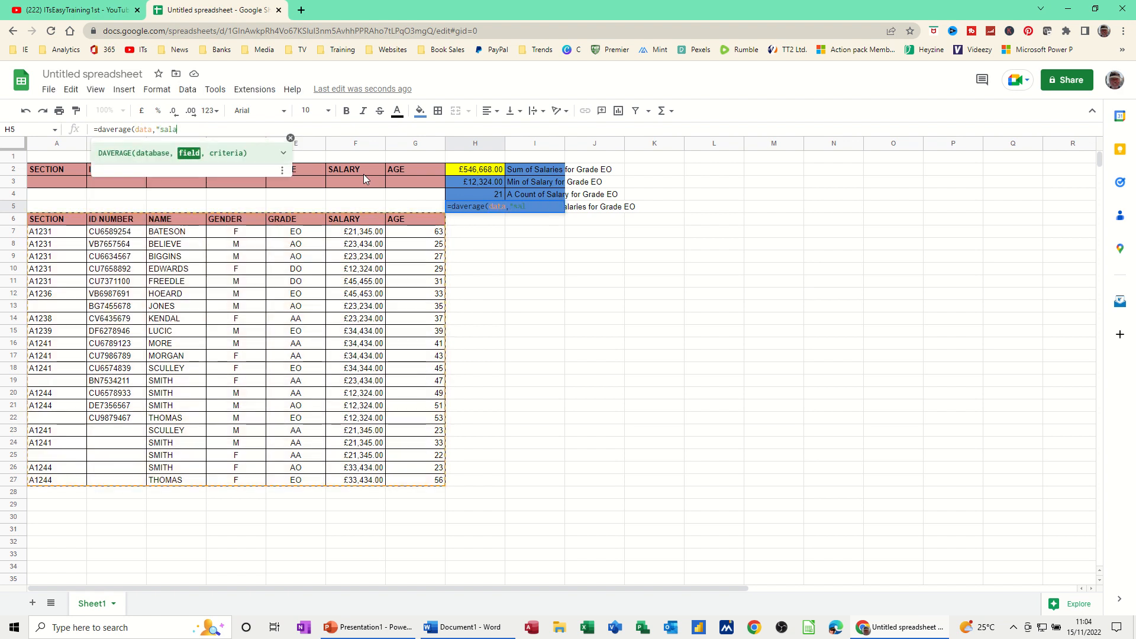
text(ry",selec)
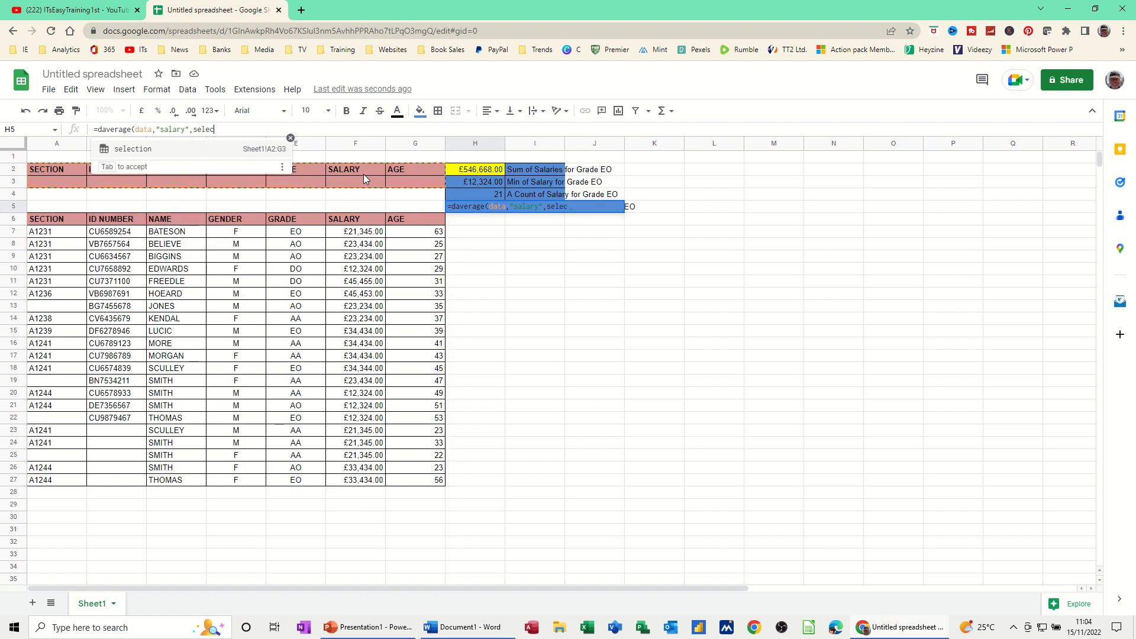
key(Tab)
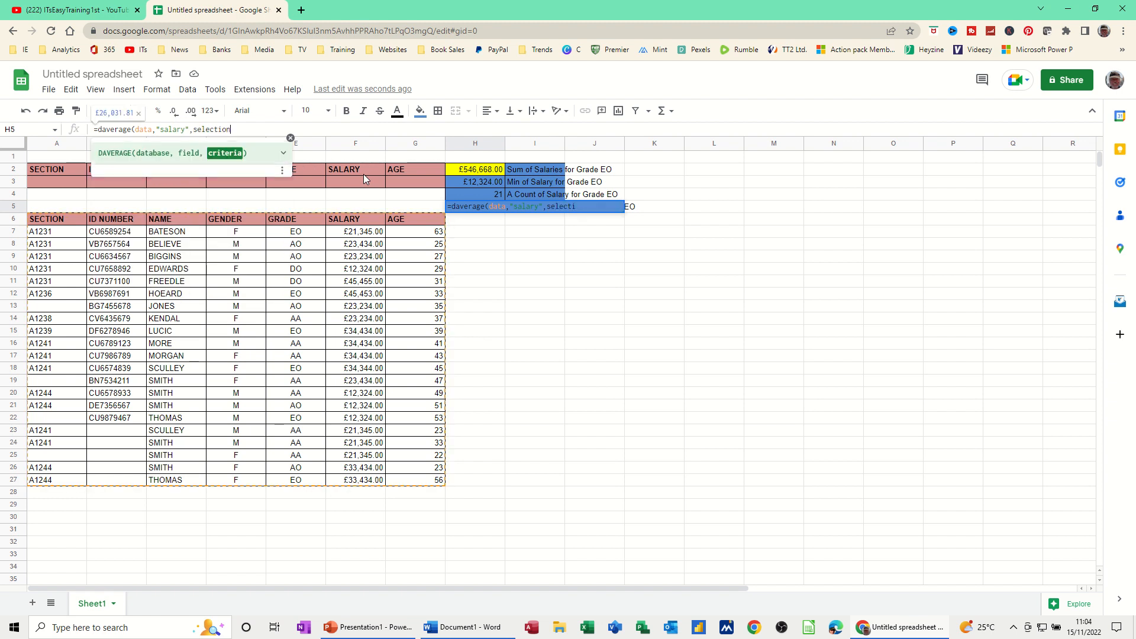
text())
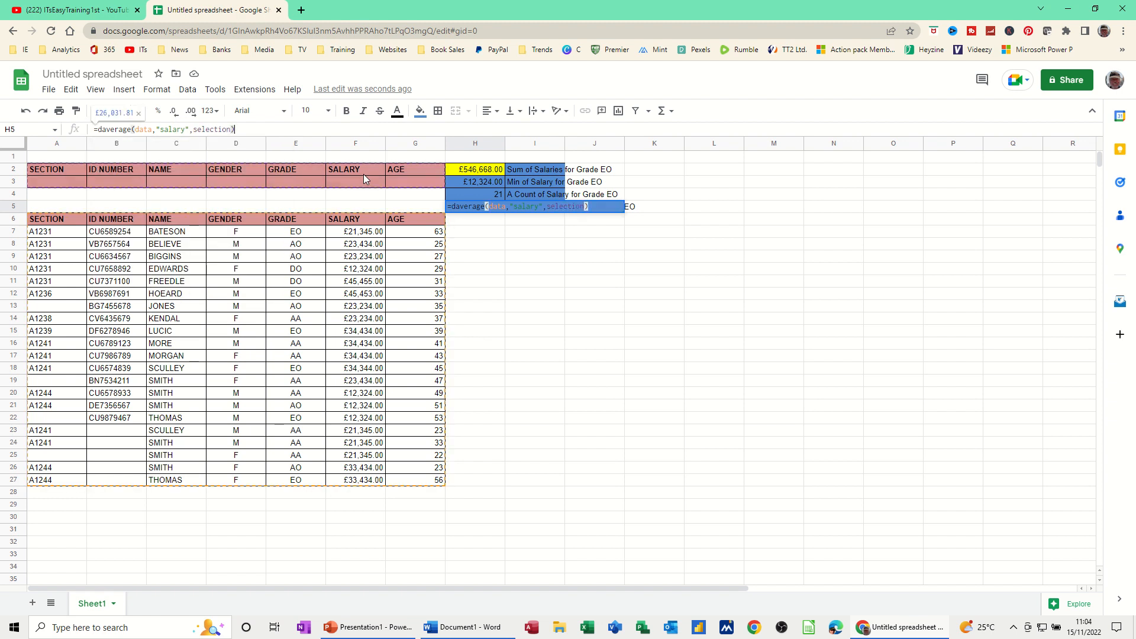
key(Return)
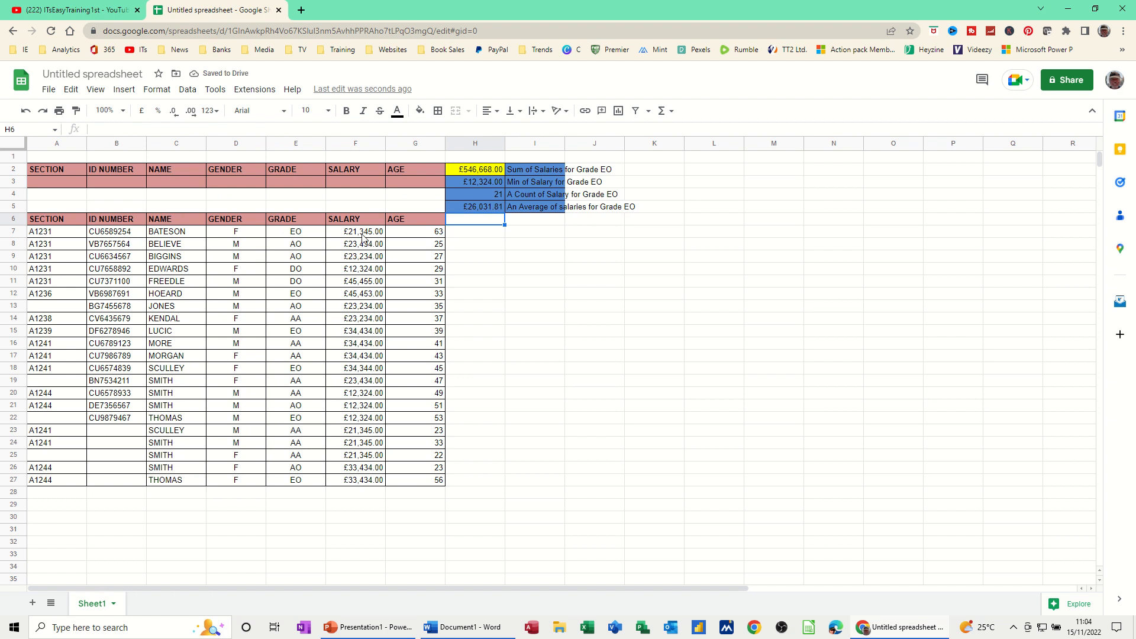
Enter f under GENDER in row 3 of the criteria block.
click(245, 186)
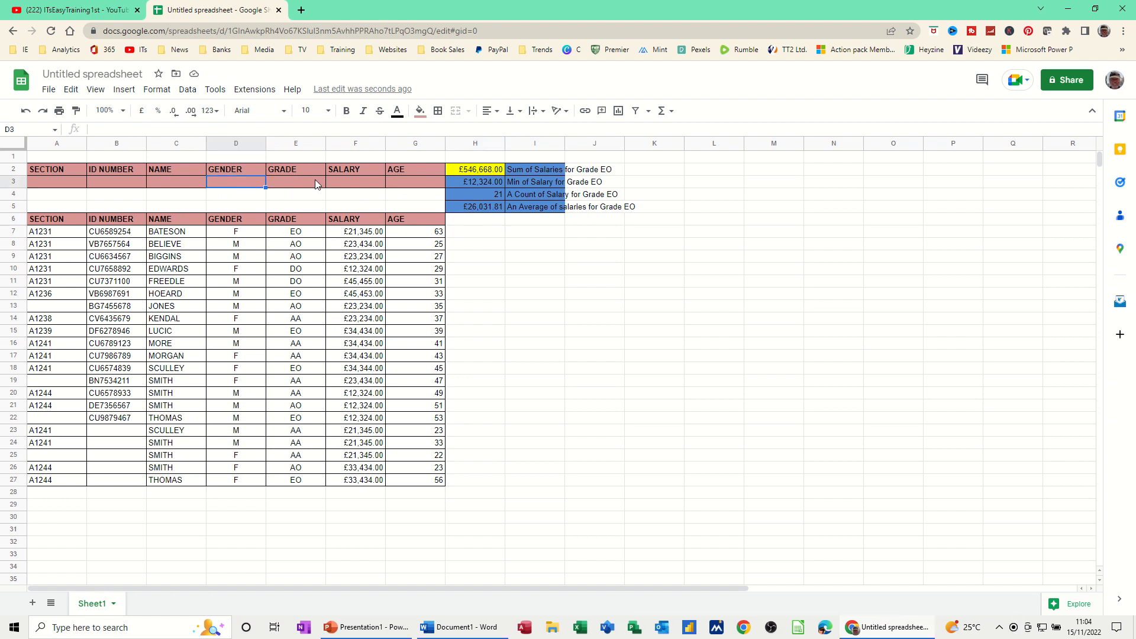
text(f)
click(281, 180)
Set GENDER to m and GRADE to eo in row 3 of the criteria block.
click(237, 183)
text(m)
click(283, 178)
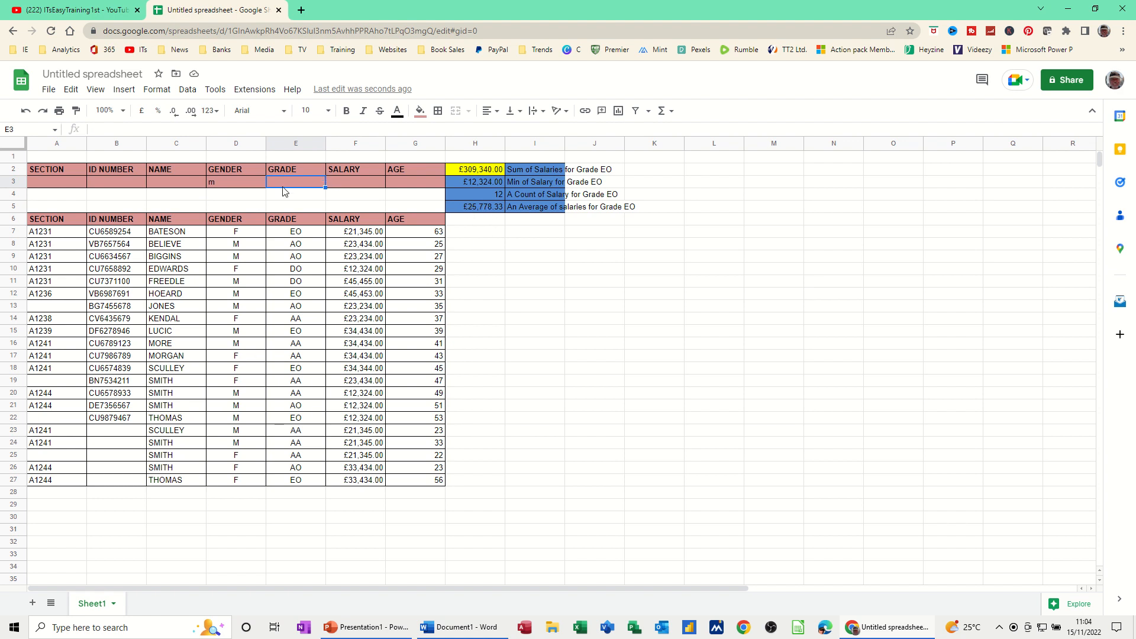
text(eo)
click(355, 188)
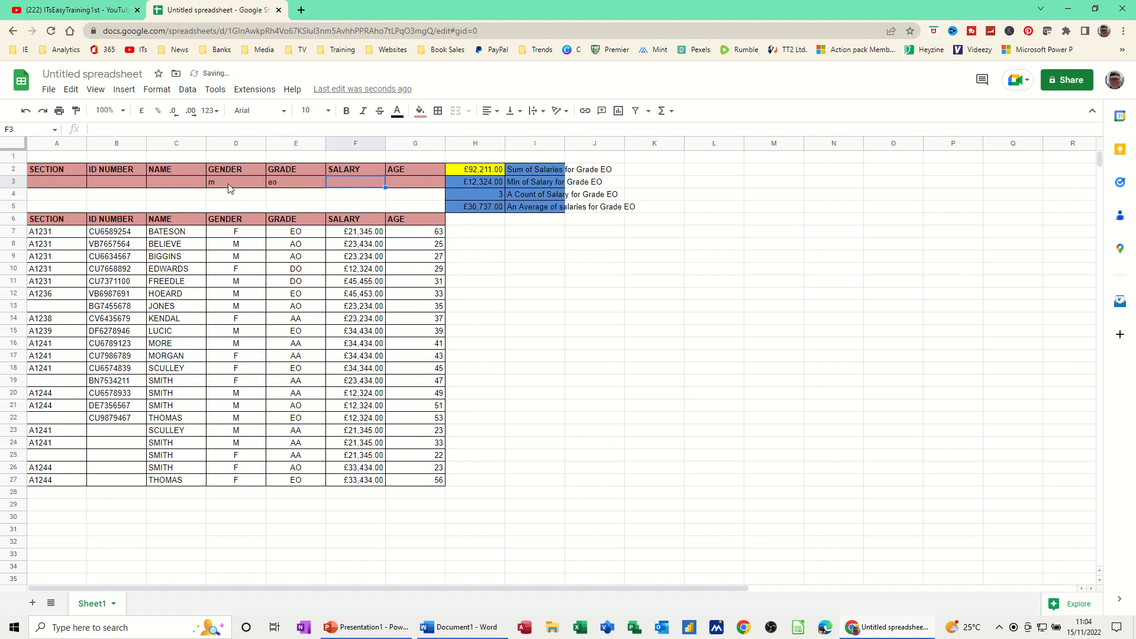
Change the GRADE criterion in E3 to aa.
click(290, 188)
text(aa)
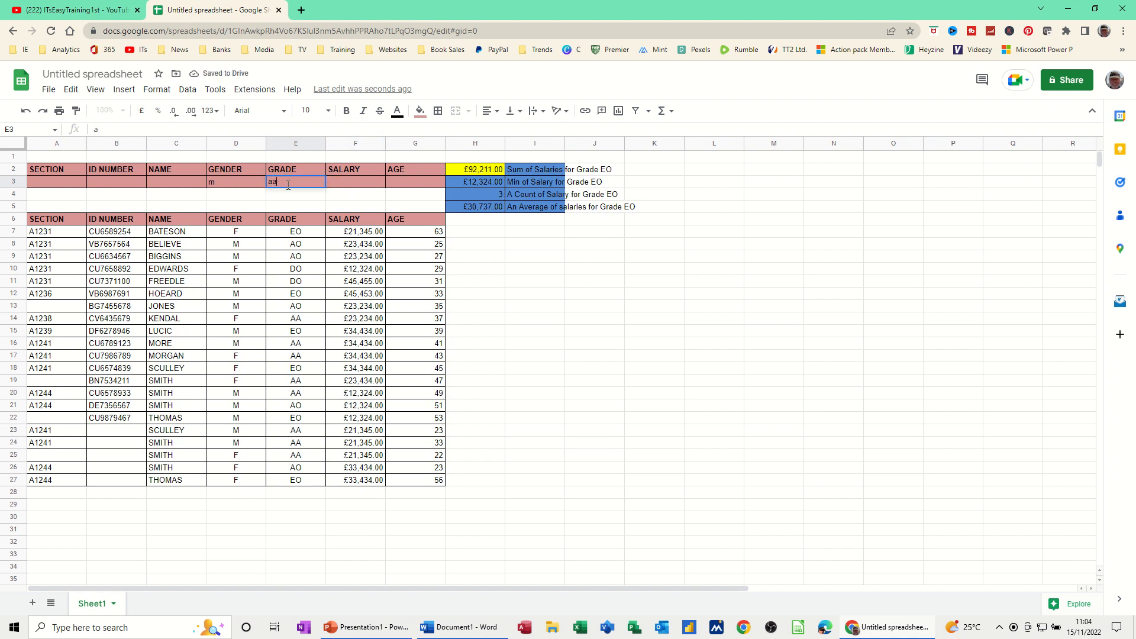
click(228, 183)
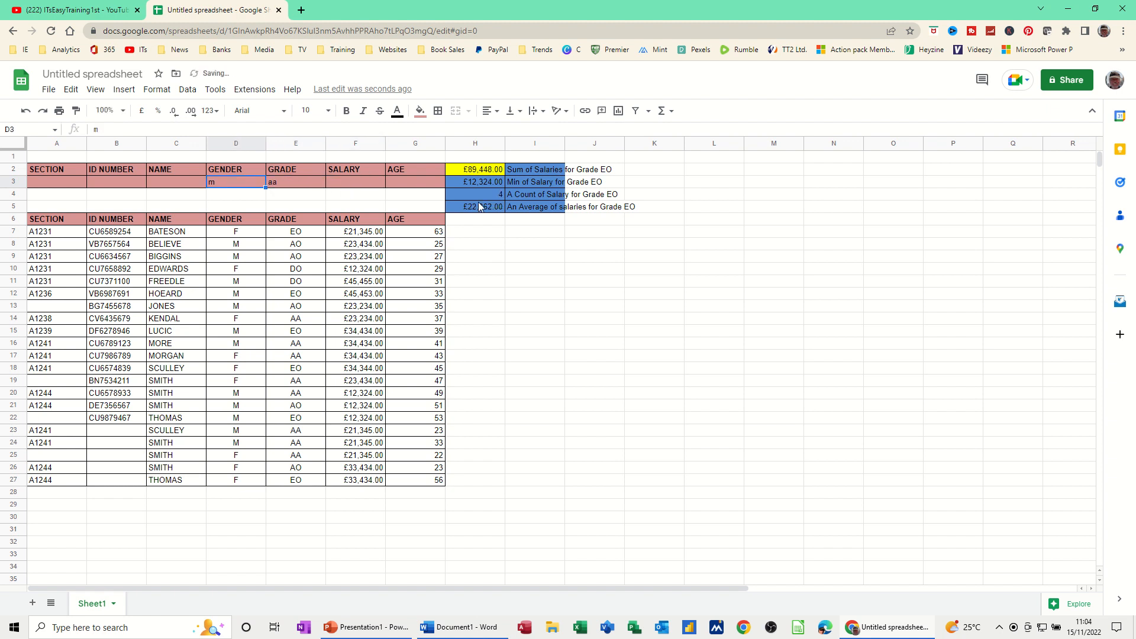
click(354, 181)
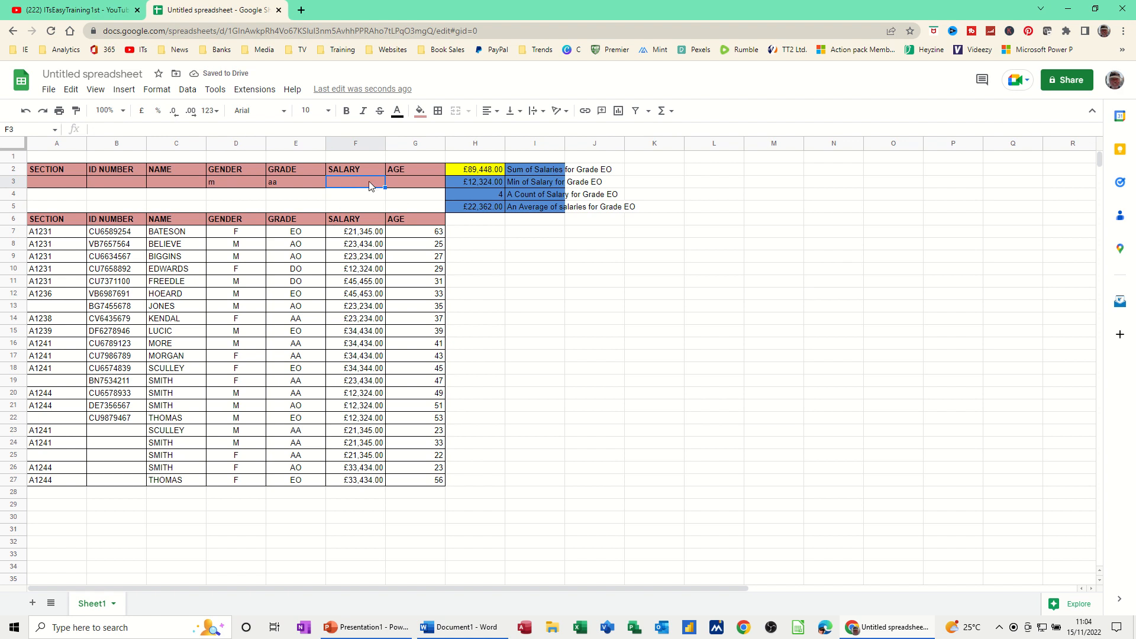
Clear the GRADE and GENDER criteria in E3 and D3.
click(286, 187)
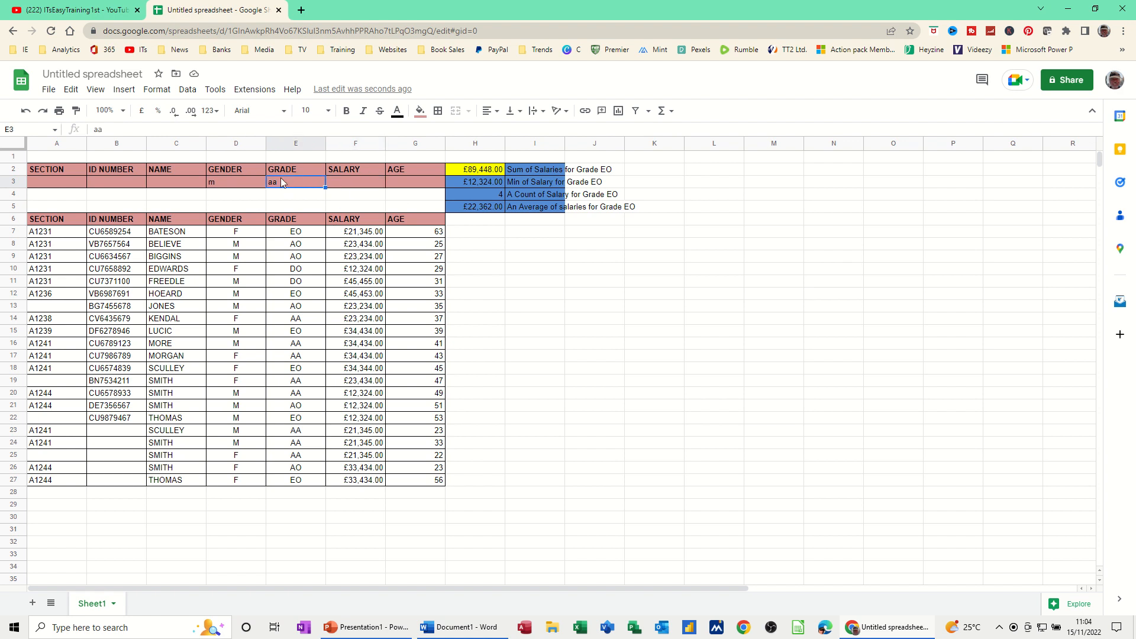
key(Delete)
click(234, 188)
key(Delete)
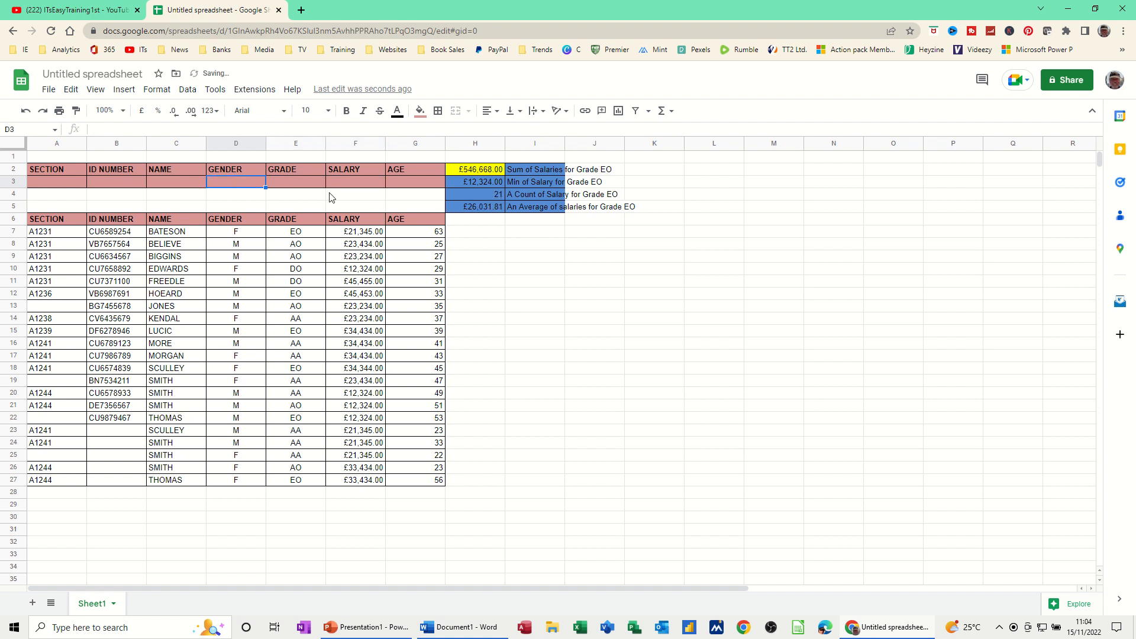
Enter >21000 under SALARY and >30 under AGE in row 3 of the criteria block.
click(347, 189)
text(>)
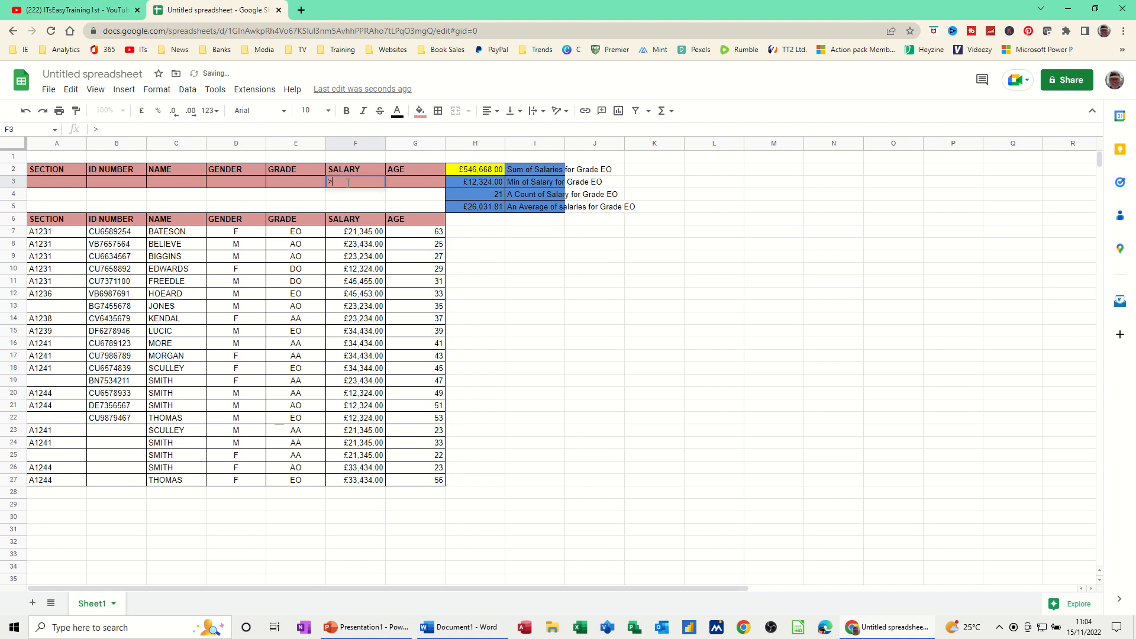
text(21000)
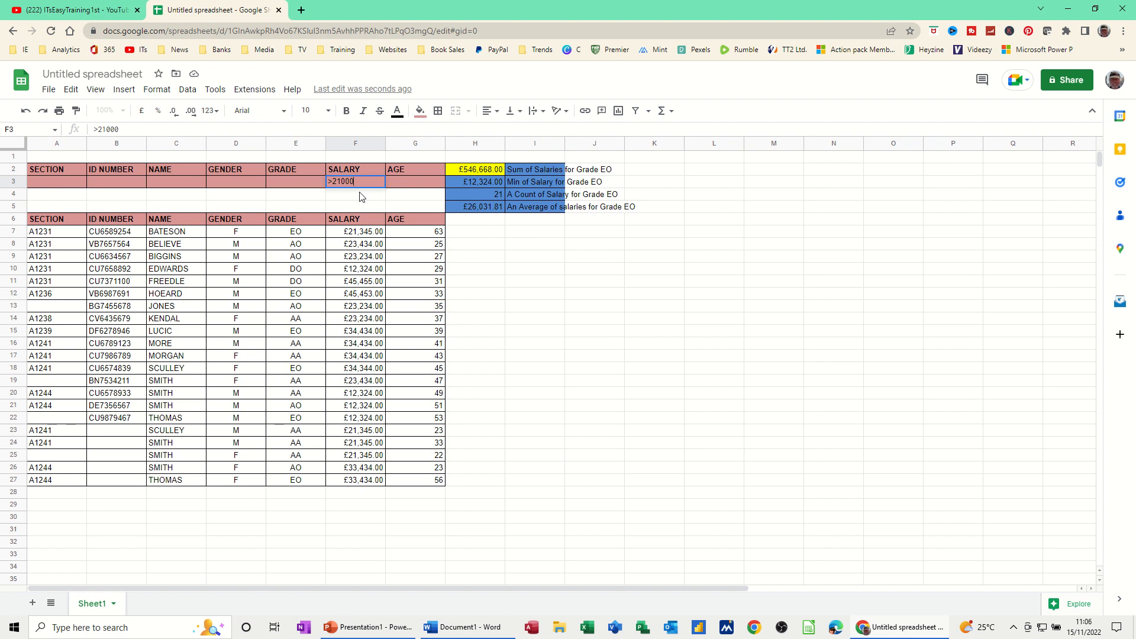
click(362, 197)
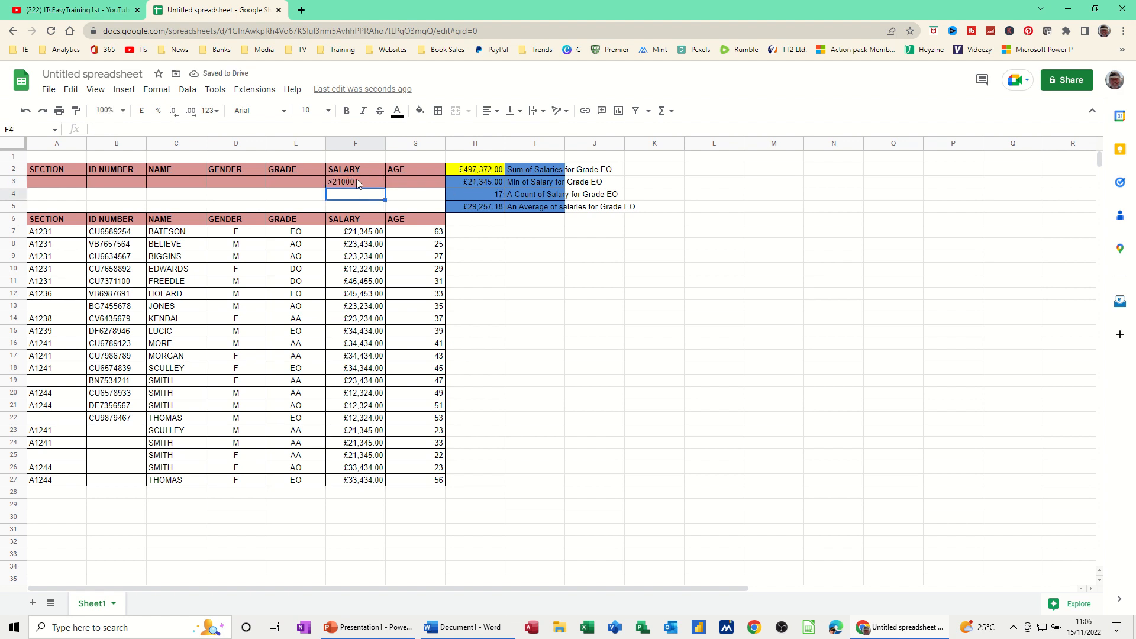
click(411, 186)
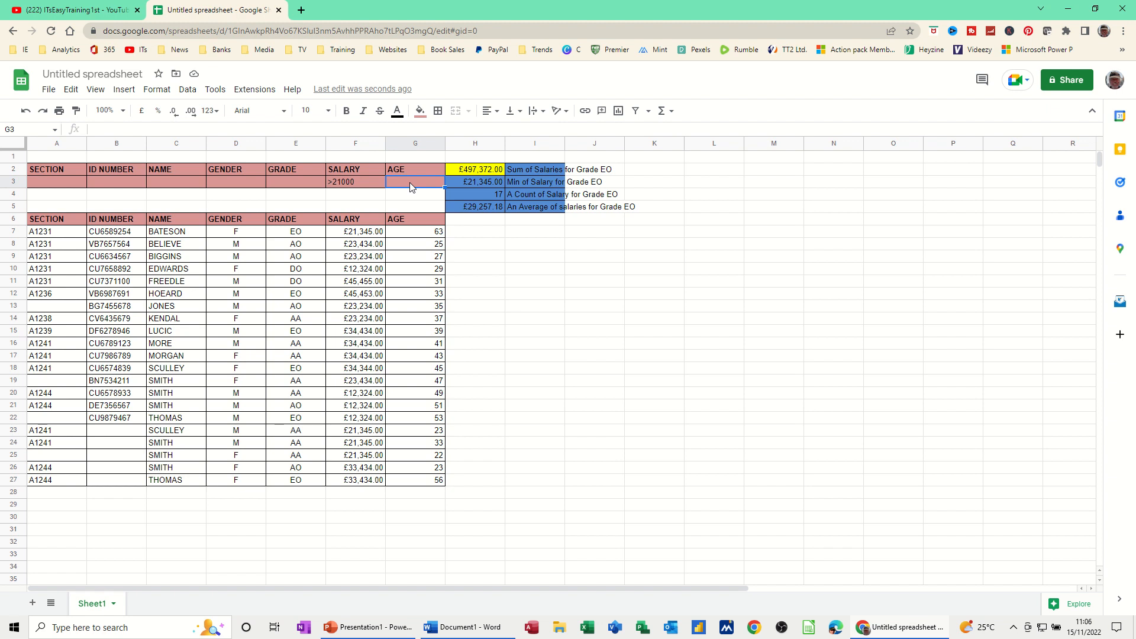
text(>30)
key(Return)
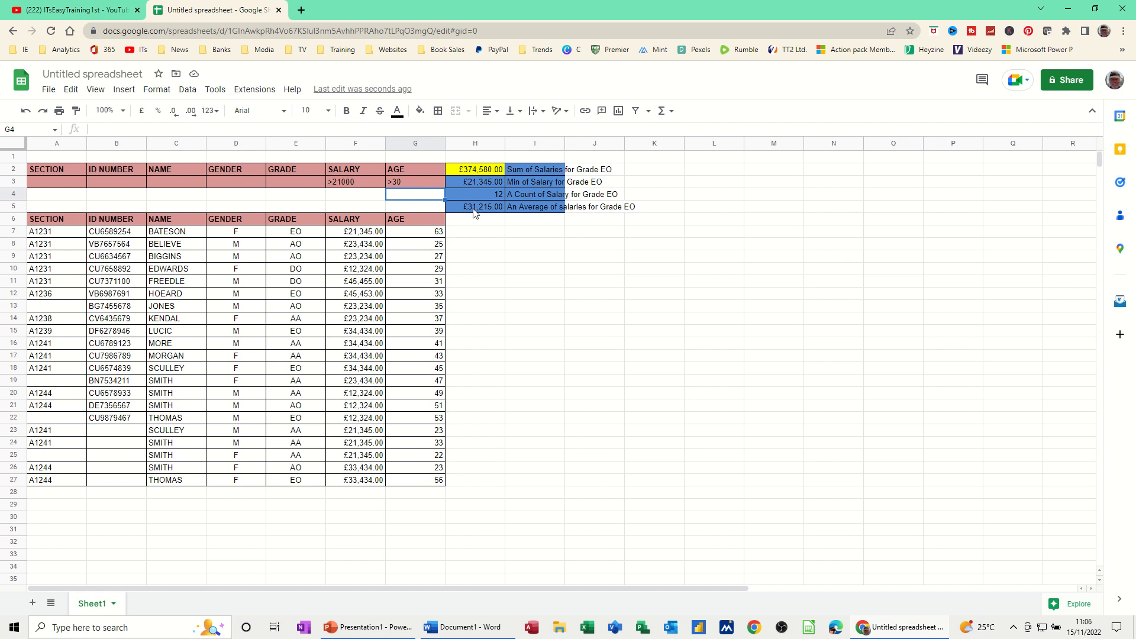
Clear the SALARY and AGE criteria in F3 and G3.
click(355, 182)
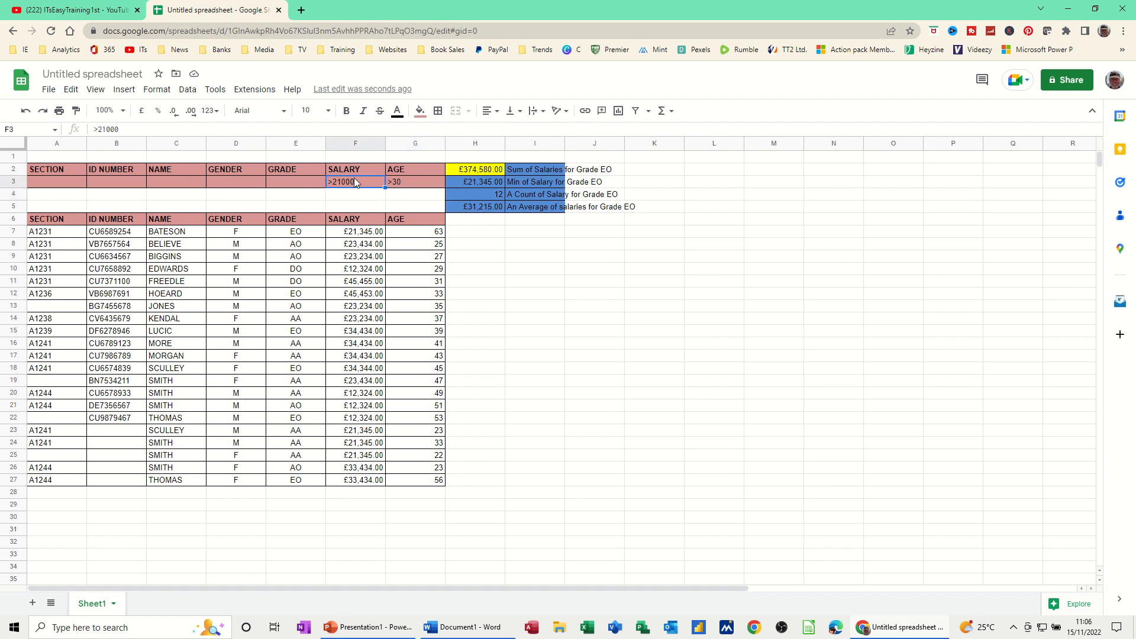
key(Delete)
click(412, 180)
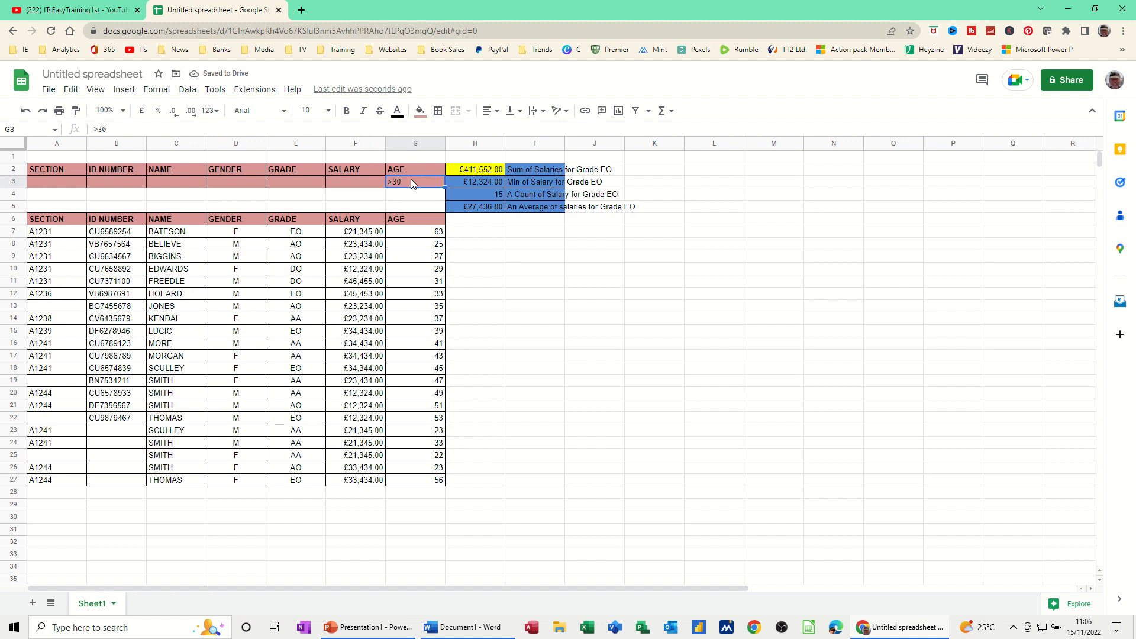
key(Delete)
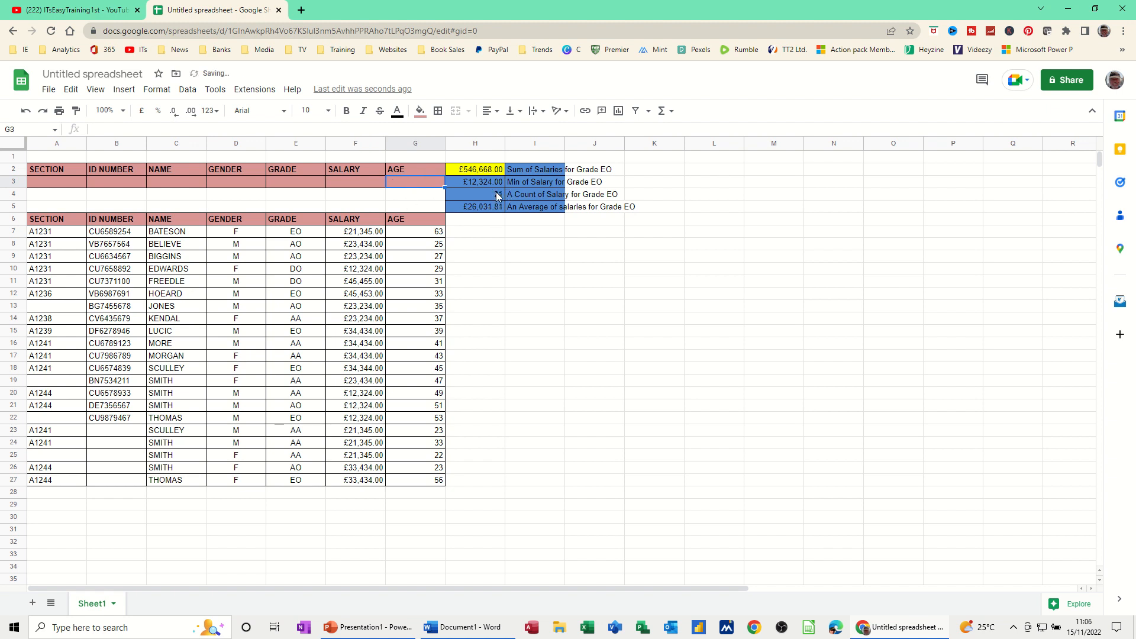